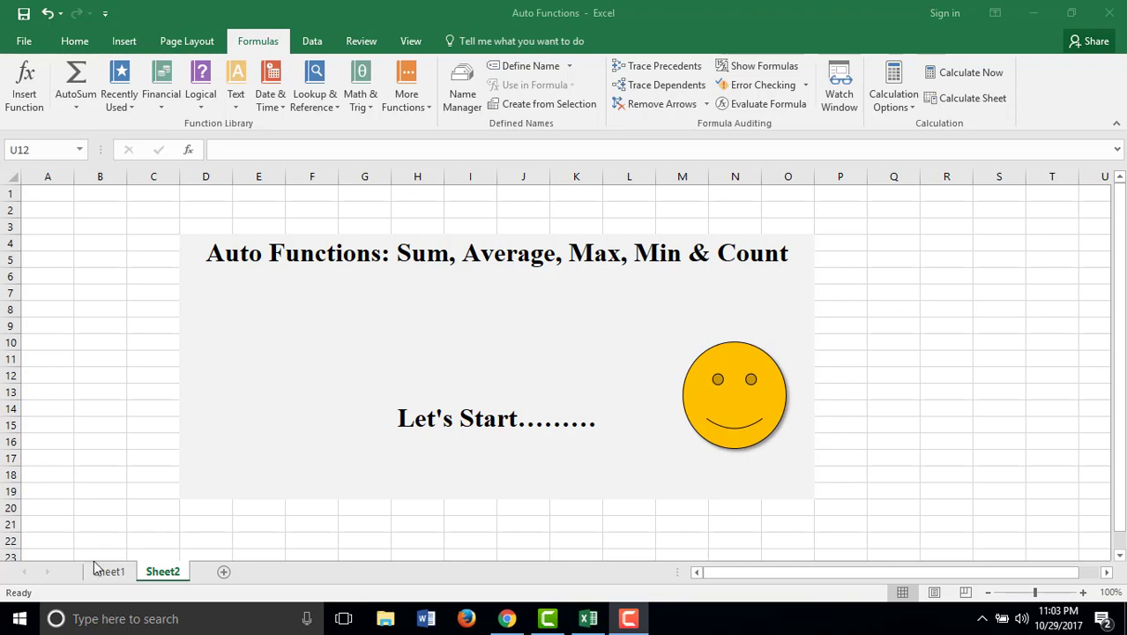
Step: On Sheet1, total the first student's four subject marks in I9 with =SUM(E9:H9)
{"action": "left_click", "coordinate": [106, 572]}
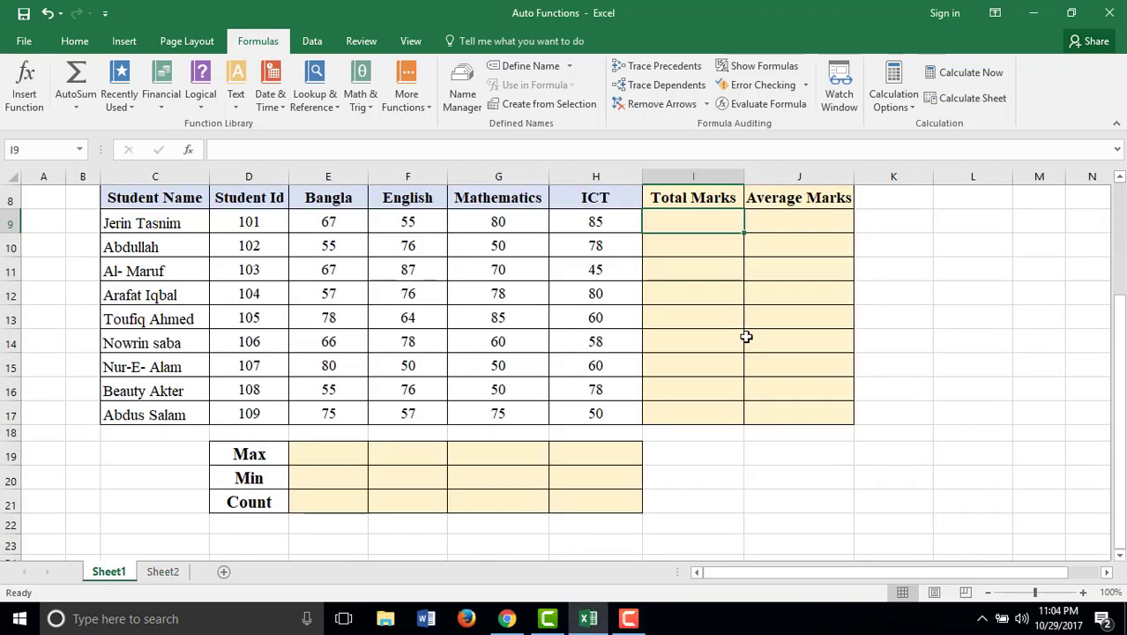
{"action": "left_click_drag", "start_coordinate": [1118, 387], "coordinate": [1122, 292]}
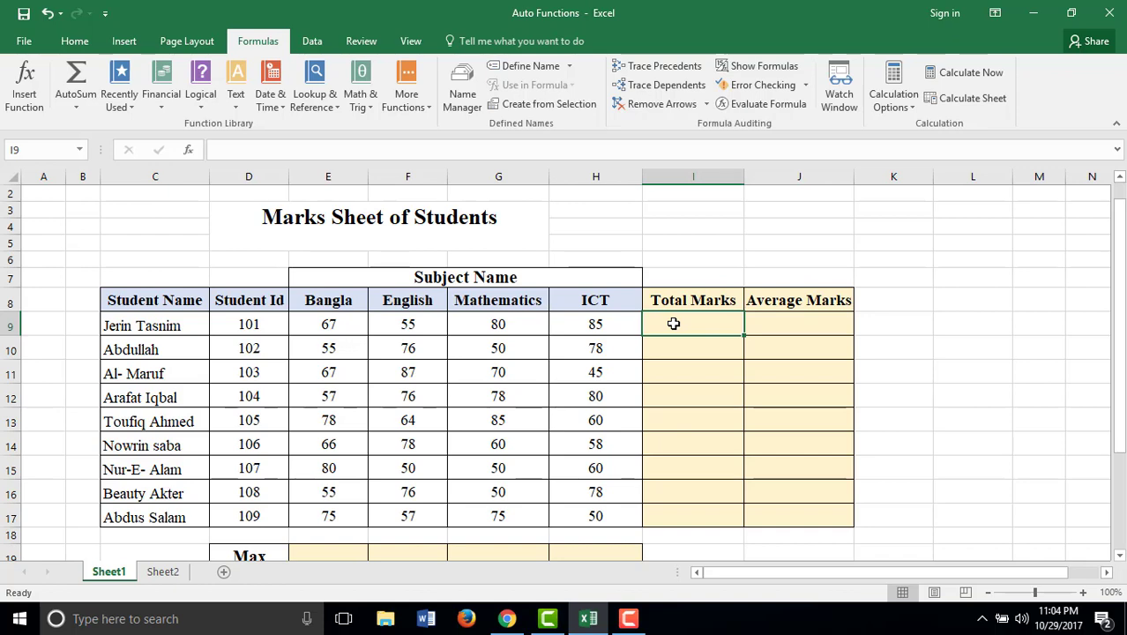
{"action": "type", "text": "="}
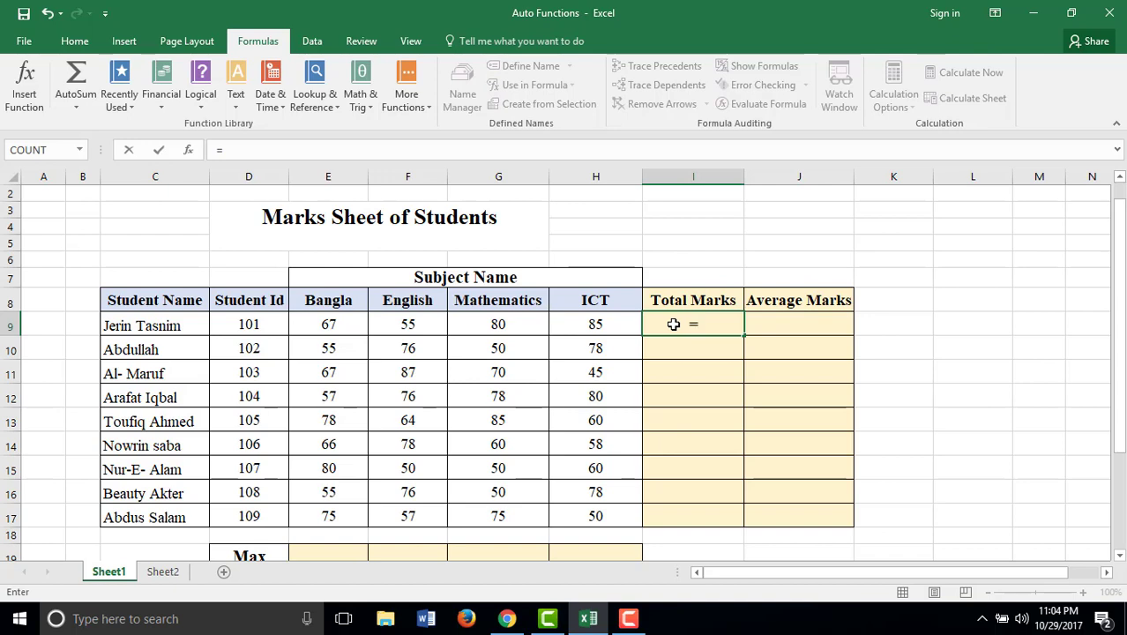
{"action": "type", "text": "Su"}
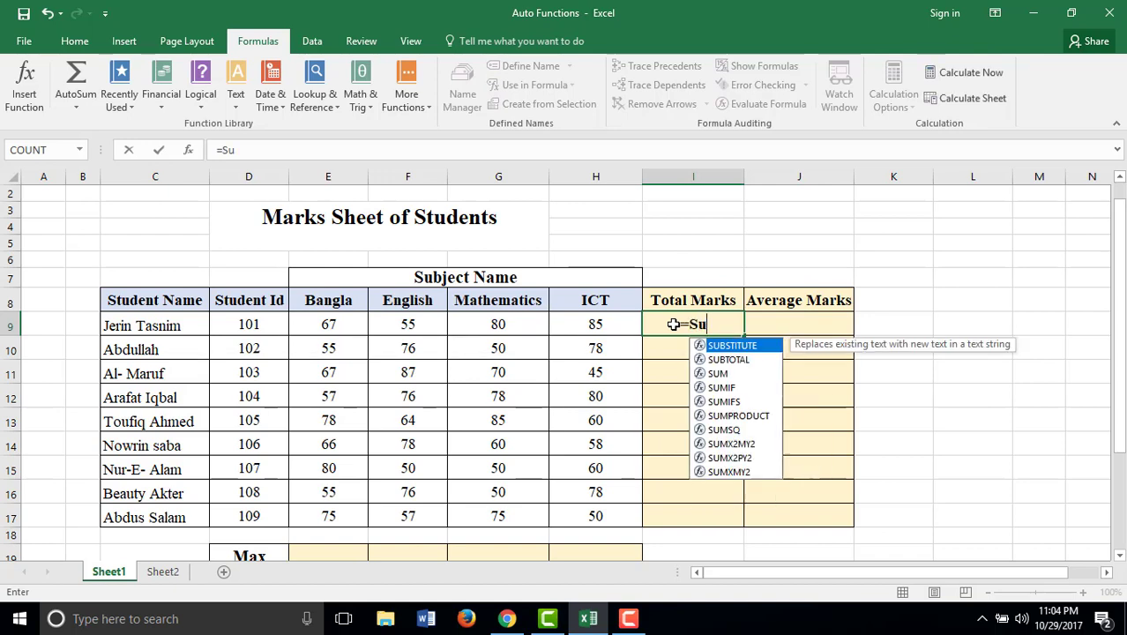
{"action": "type", "text": "m"}
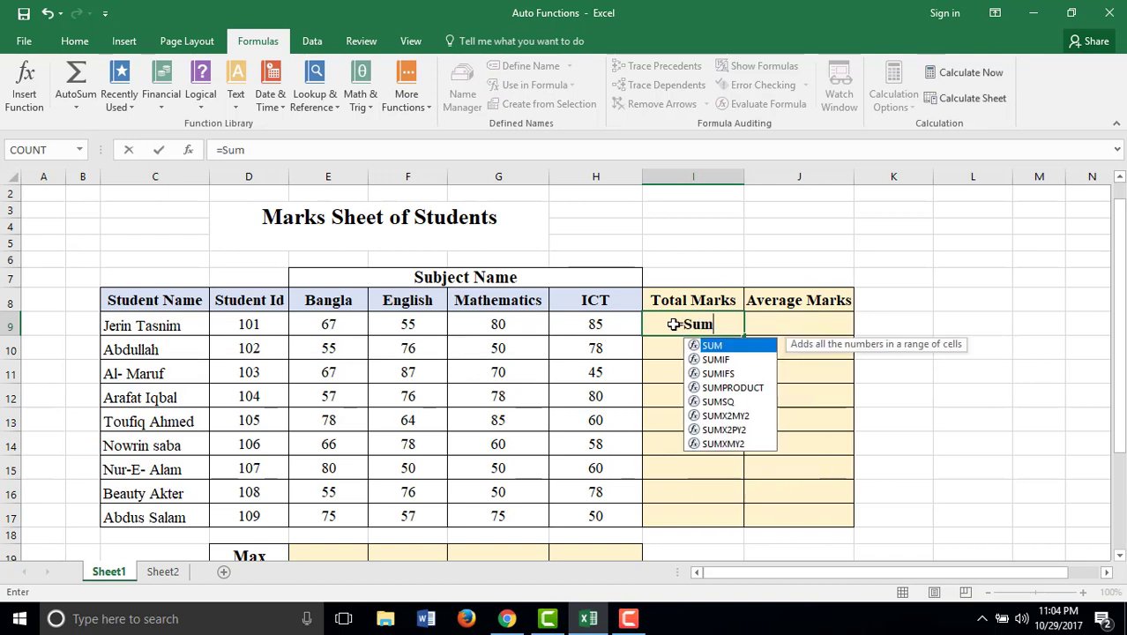
{"action": "double_click", "coordinate": [716, 345]}
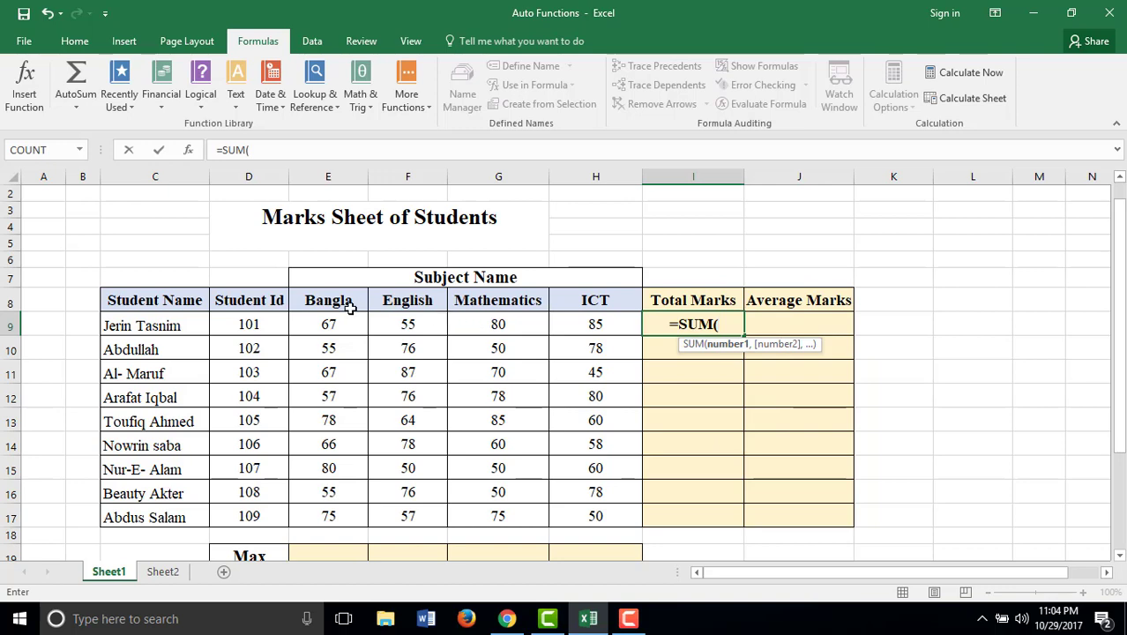
{"action": "left_click", "coordinate": [323, 324]}
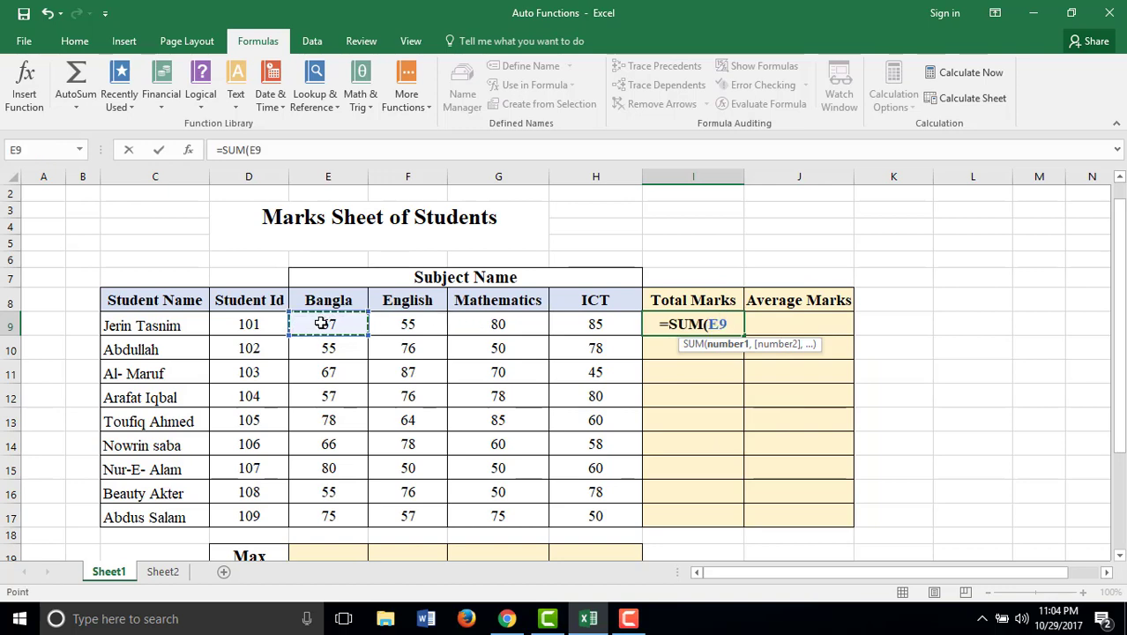
{"action": "left_click_drag", "start_coordinate": [323, 323], "coordinate": [586, 326]}
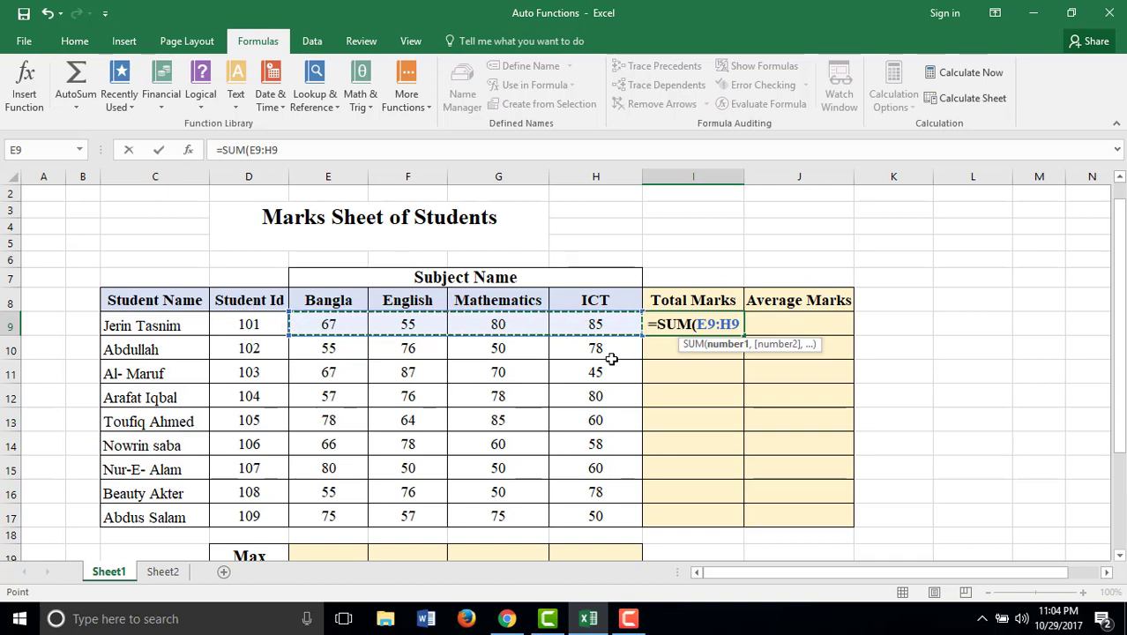
{"action": "type", "text": ")"}
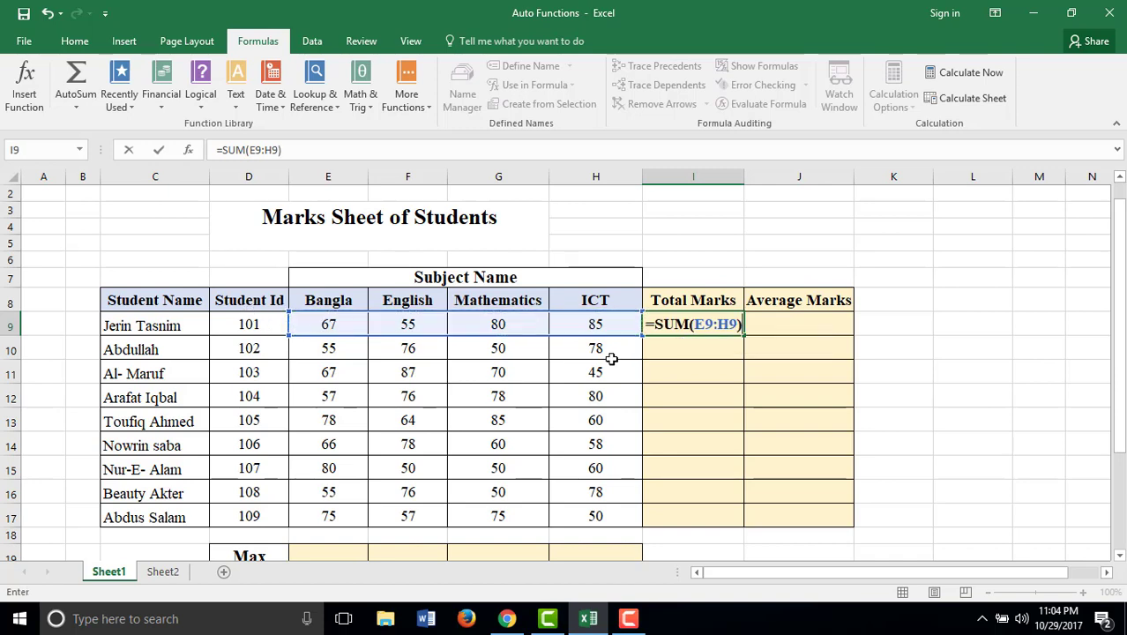
{"action": "key", "text": "Return"}
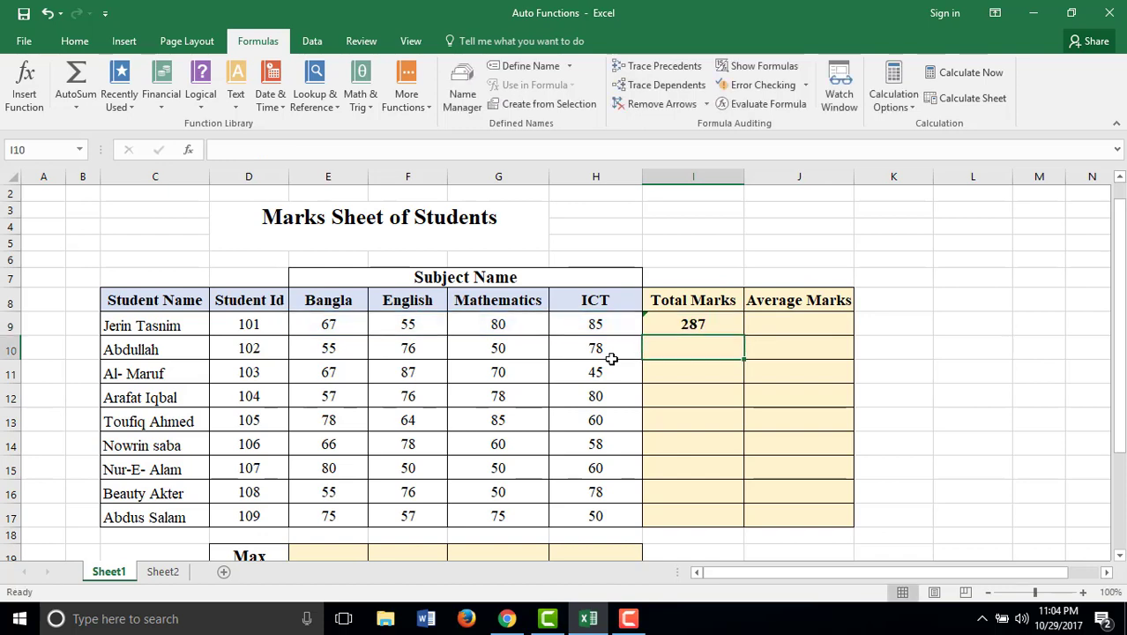
Step: Total the second student's marks in I10 using the Insert Function dialog's SUM with the range E10:H10
{"action": "left_click", "coordinate": [701, 325]}
{"action": "left_click", "coordinate": [679, 343]}
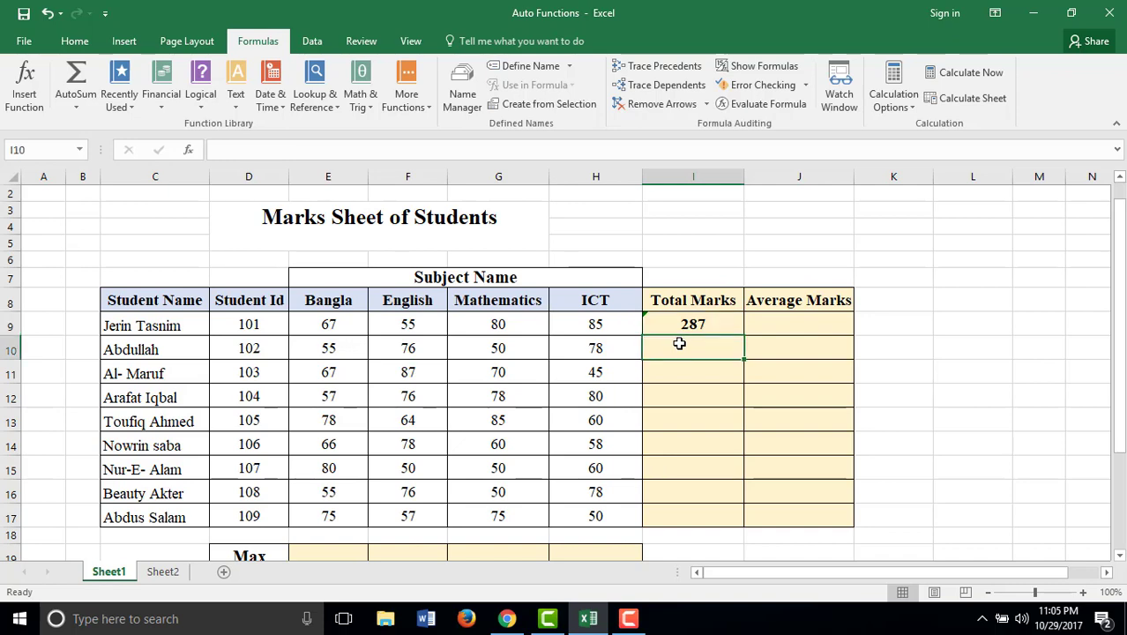
{"action": "left_click", "coordinate": [188, 151]}
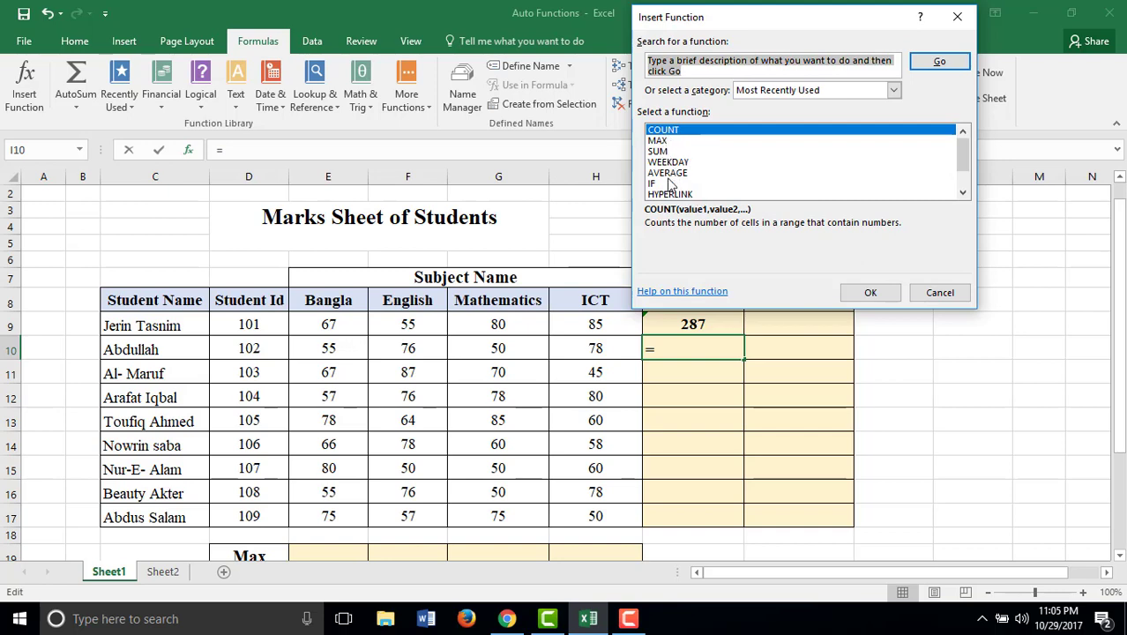
{"action": "left_click", "coordinate": [659, 153]}
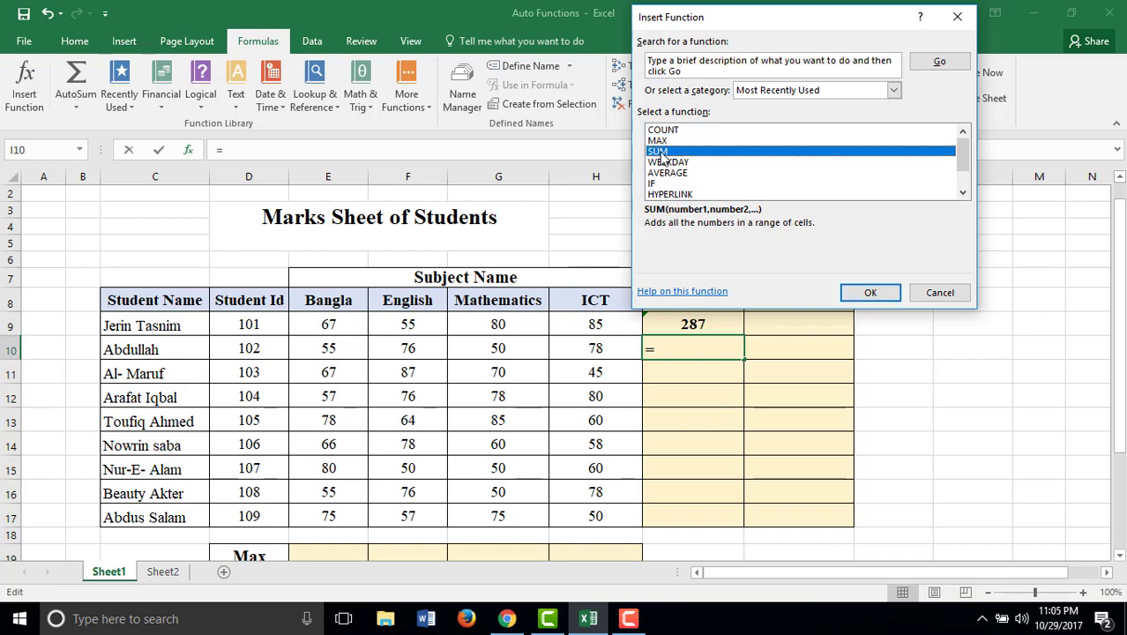
{"action": "left_click", "coordinate": [868, 294]}
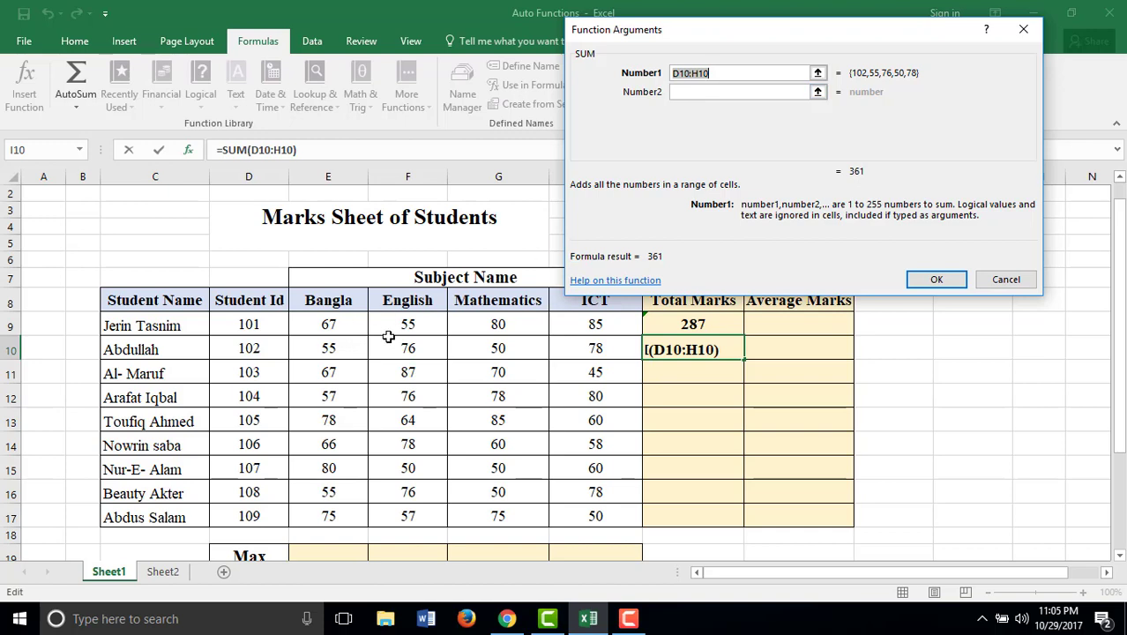
{"action": "left_click", "coordinate": [327, 348]}
{"action": "left_click_drag", "start_coordinate": [300, 350], "coordinate": [595, 350]}
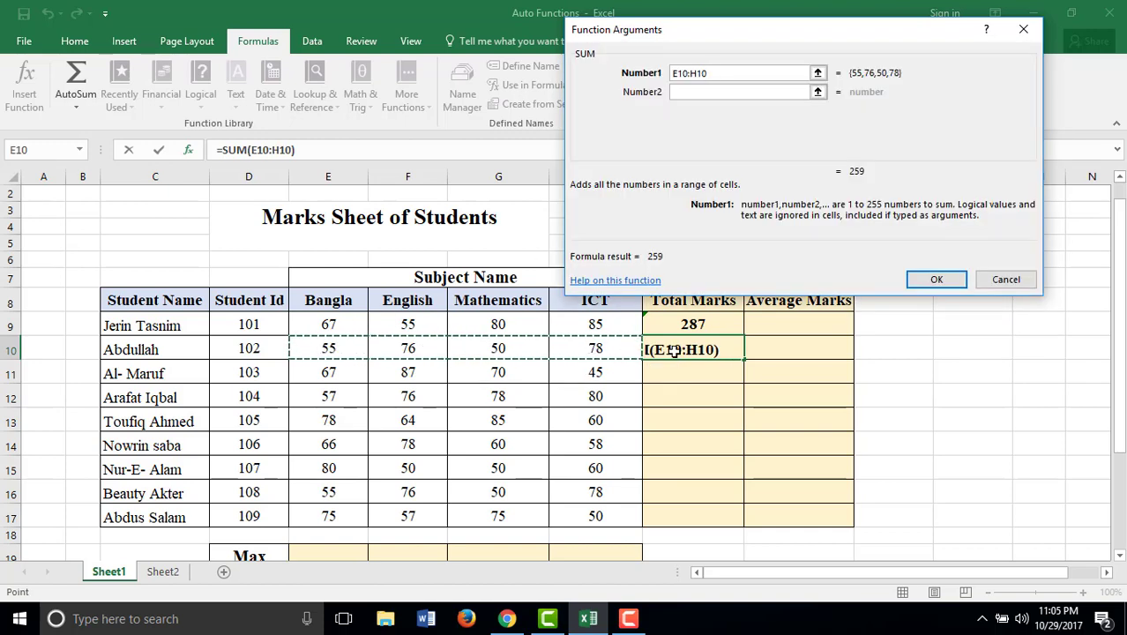
{"action": "left_click", "coordinate": [936, 279]}
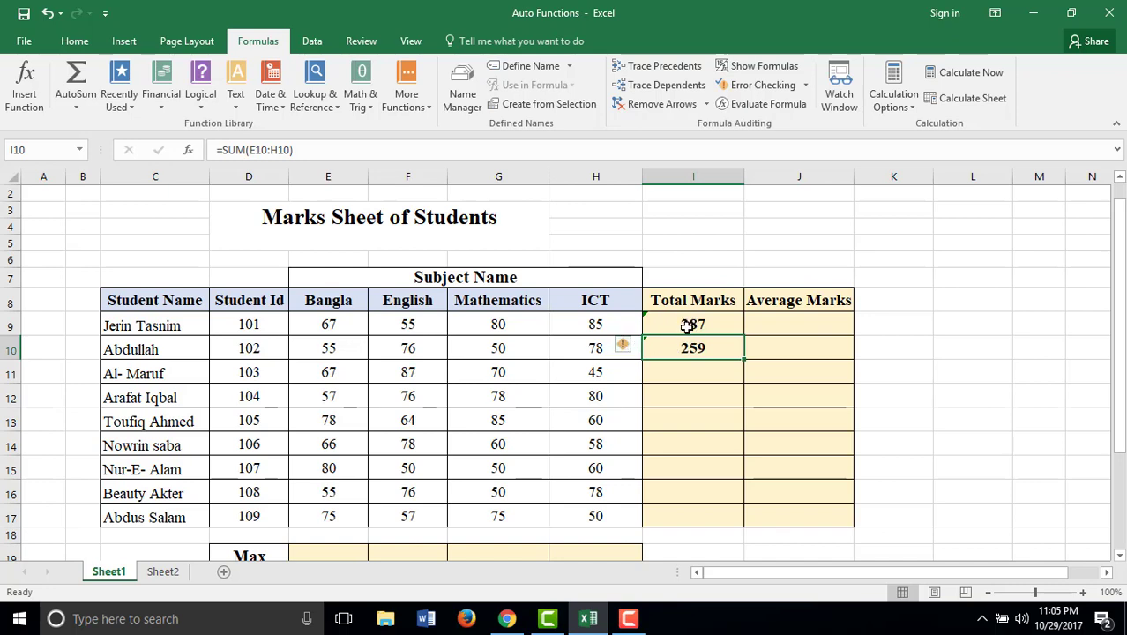
Step: Change the first student's ICT mark in H9 to 67
{"action": "left_click", "coordinate": [595, 326]}
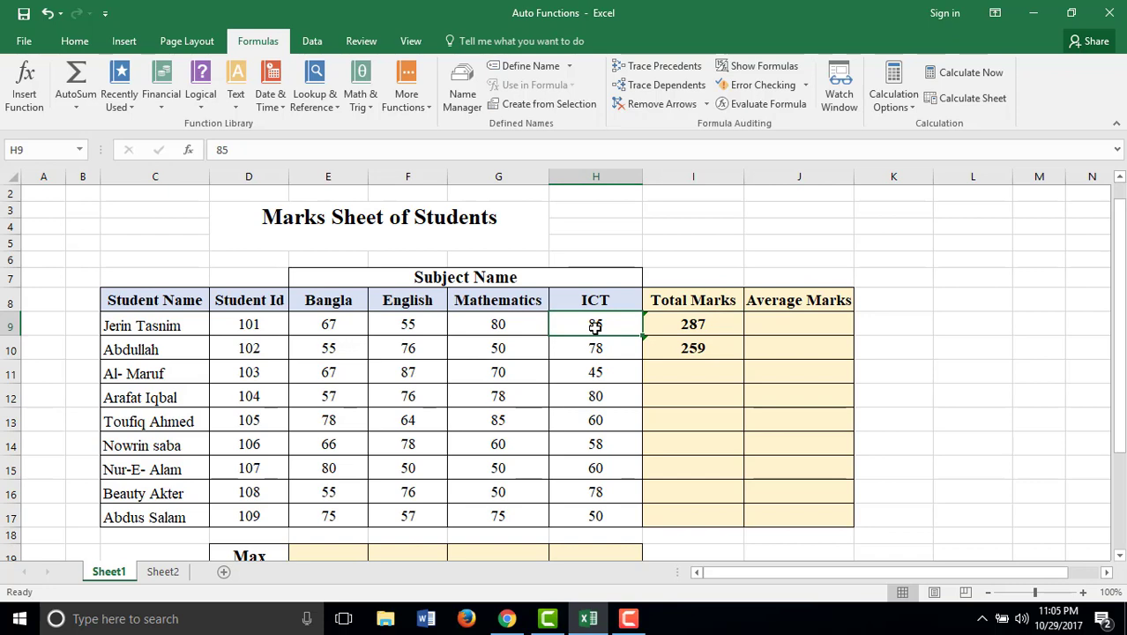
{"action": "type", "text": "67"}
{"action": "key", "text": "Return"}
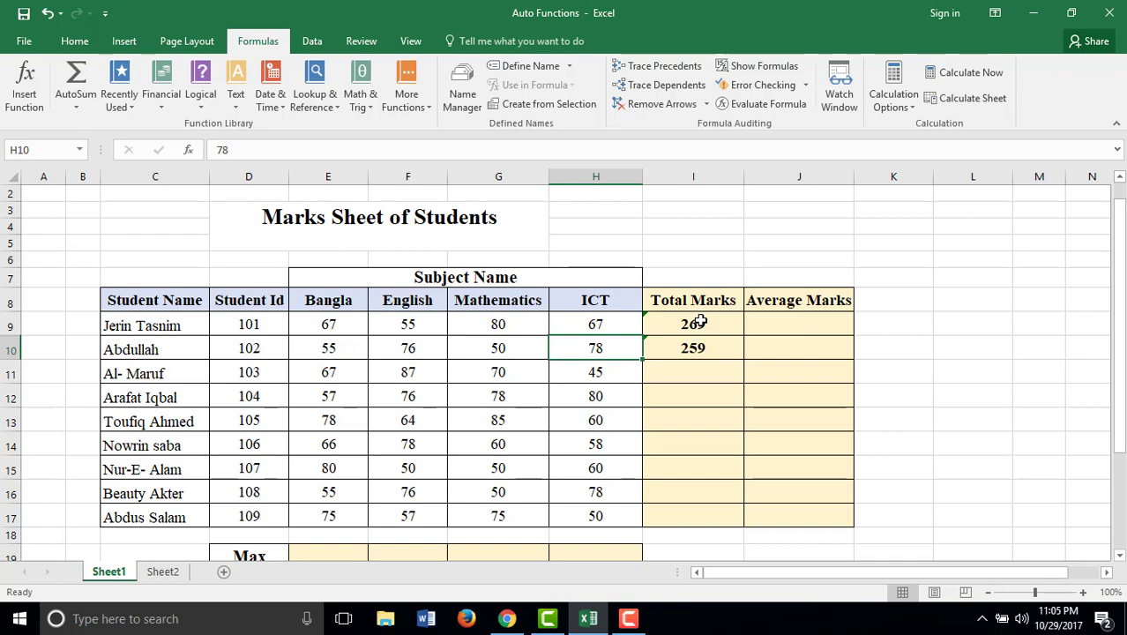
Step: Fill the Total Marks formula from I10 down through I17
{"action": "left_click", "coordinate": [692, 348]}
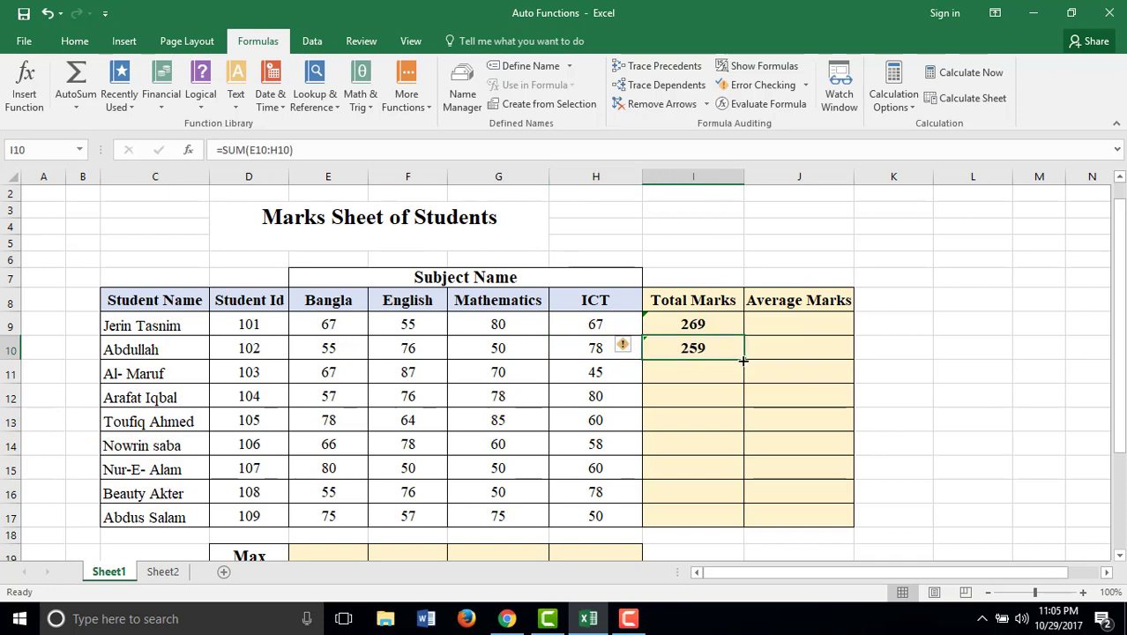
{"action": "left_click_drag", "start_coordinate": [743, 361], "coordinate": [738, 522]}
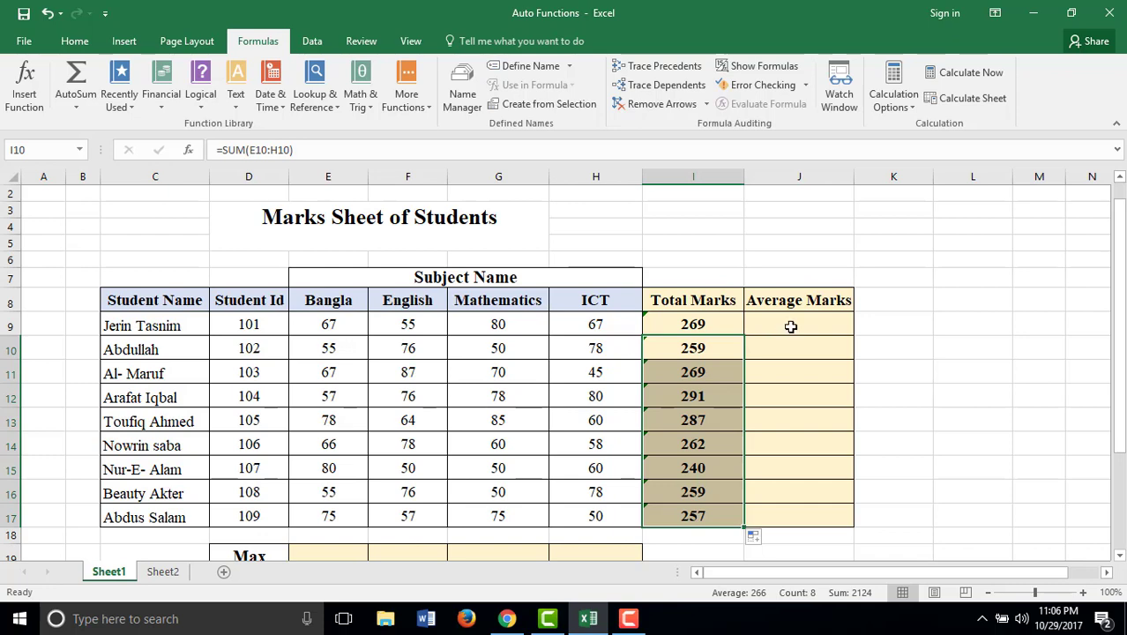
Step: Calculate the first student's average in J9 by dividing the total by the number of subjects with =I9/4
{"action": "left_click", "coordinate": [791, 326]}
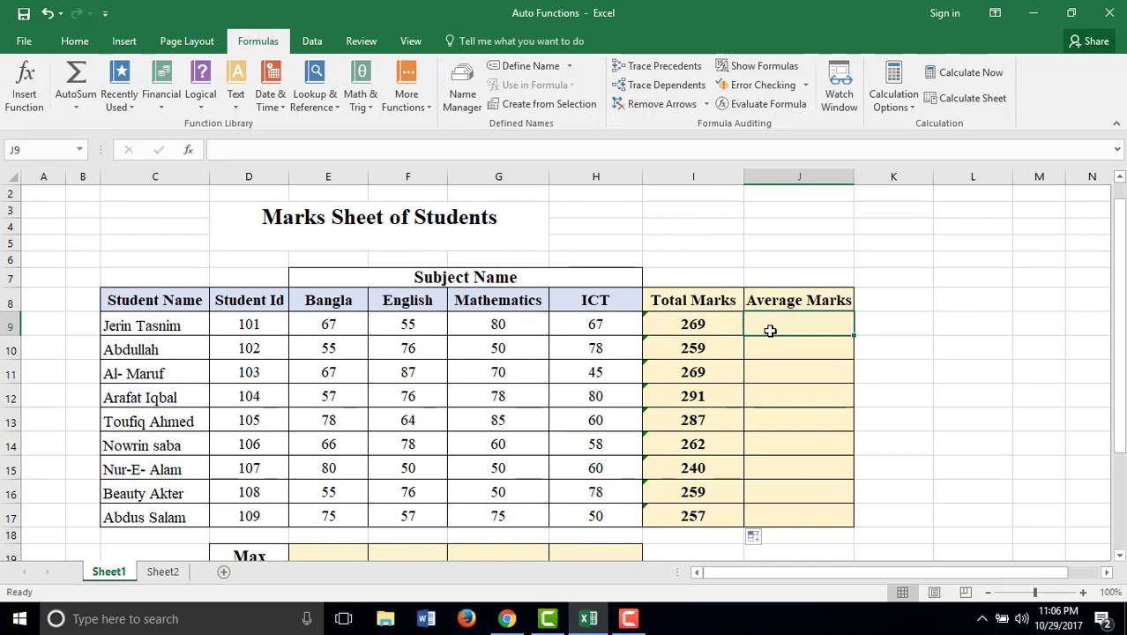
{"action": "type", "text": "="}
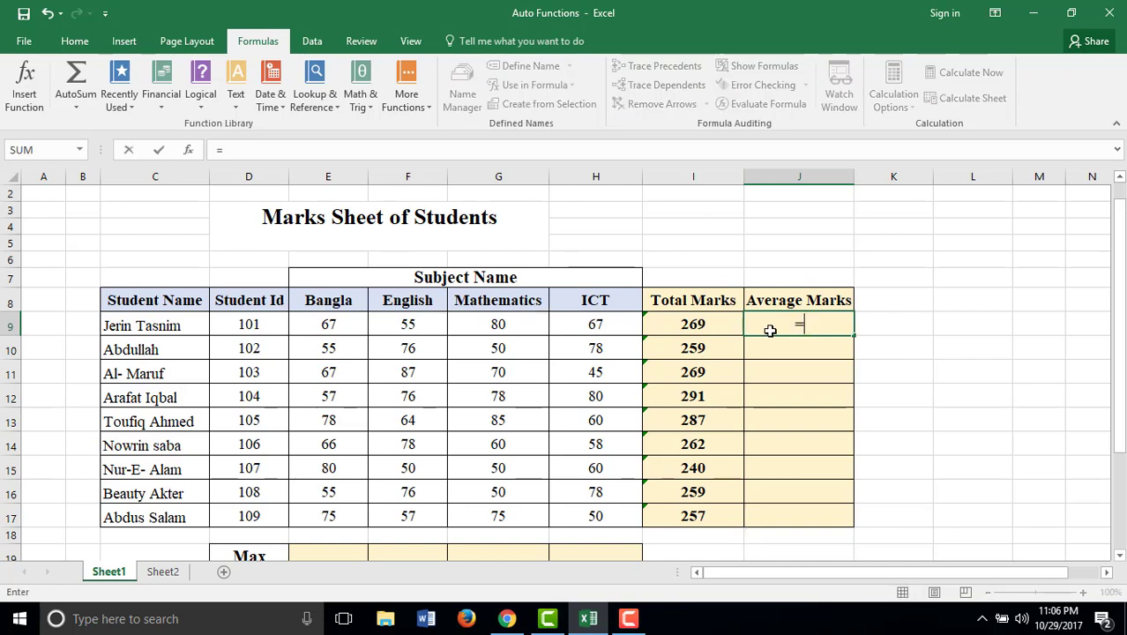
{"action": "left_click", "coordinate": [695, 322]}
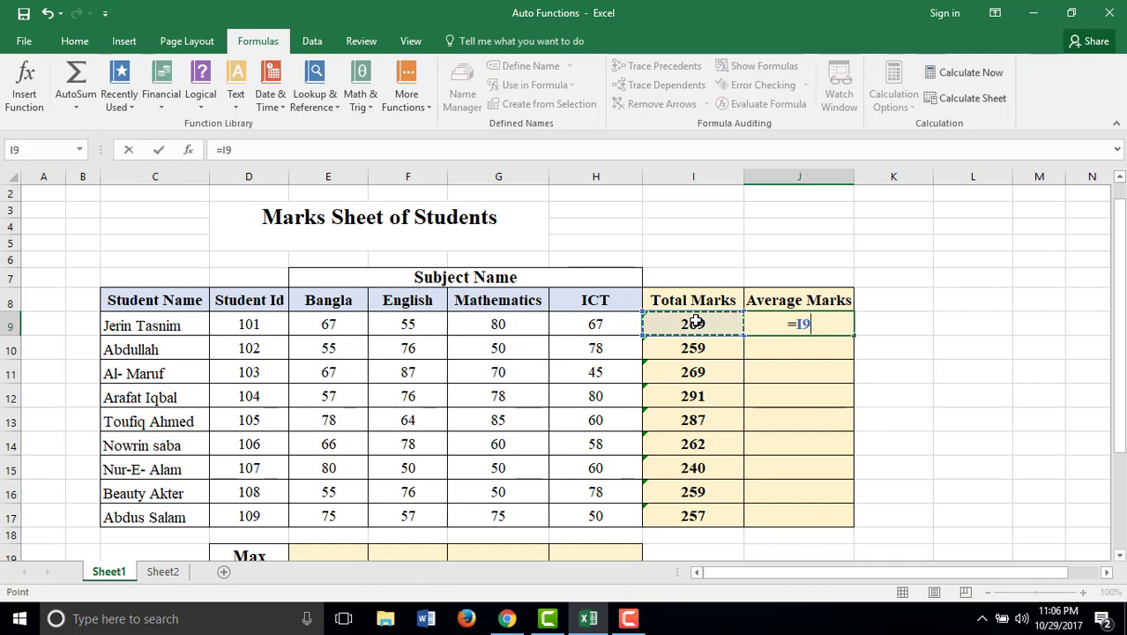
{"action": "type", "text": "/"}
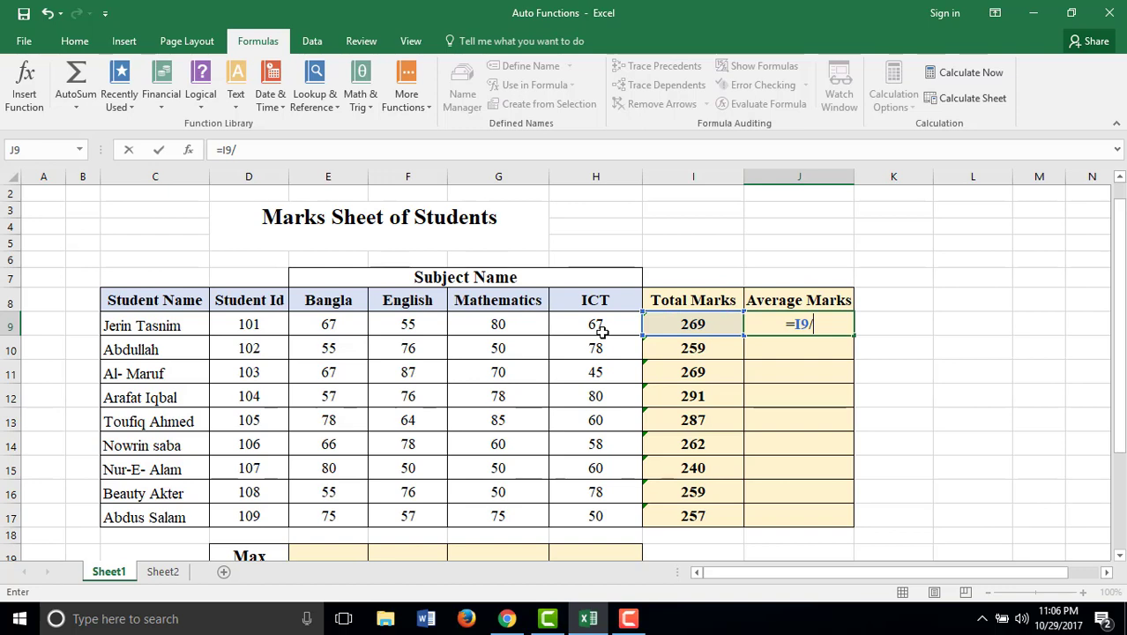
{"action": "type", "text": "4"}
{"action": "key", "text": "Return"}
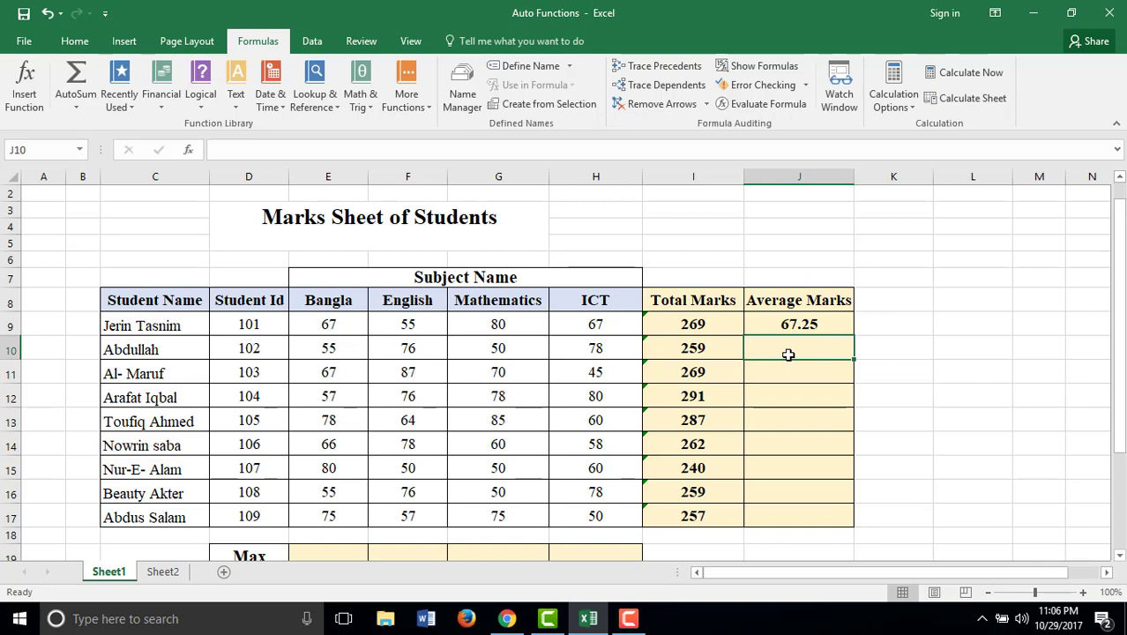
Step: Calculate the second student's average marks in J10 with =AVERAGE(E10:H10)
{"action": "type", "text": "="}
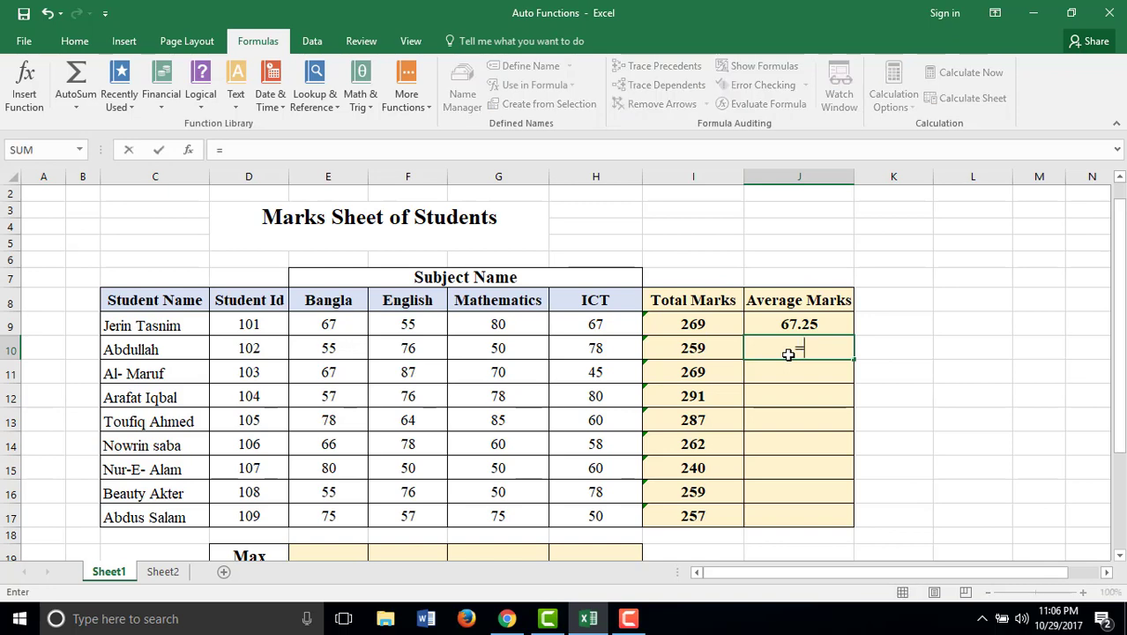
{"action": "type", "text": "Avera"}
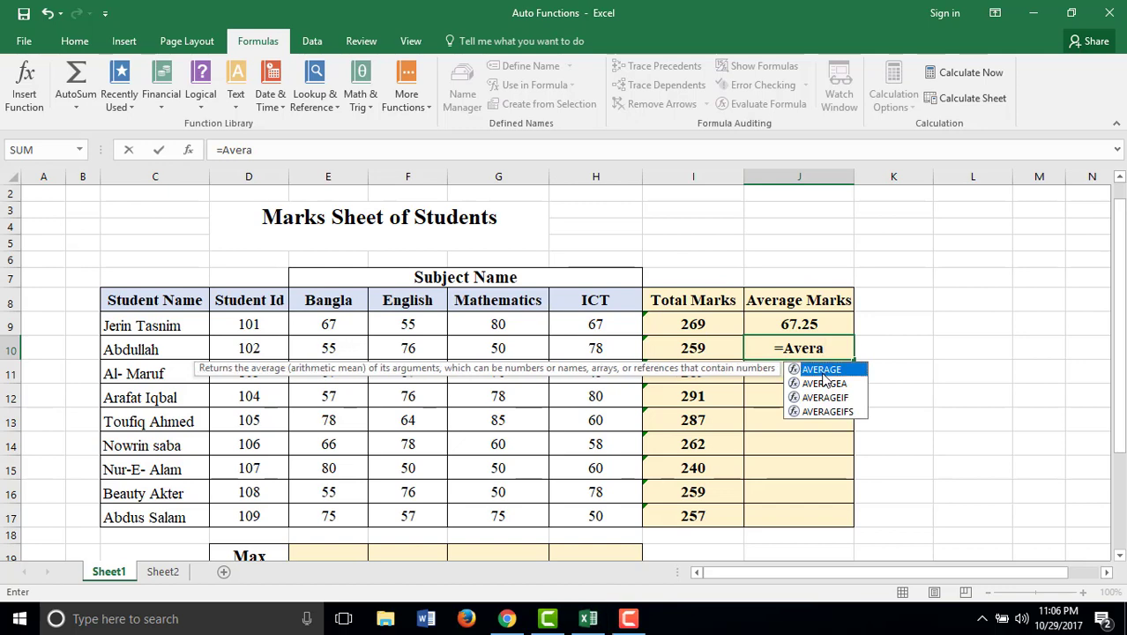
{"action": "key", "text": "Tab"}
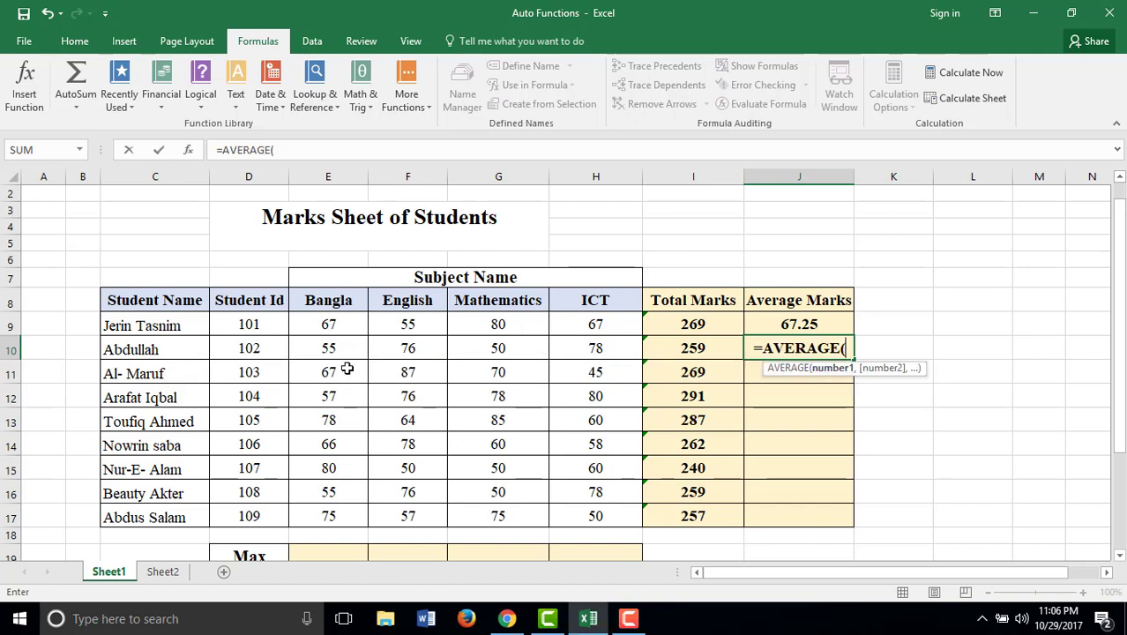
{"action": "left_click_drag", "start_coordinate": [328, 350], "coordinate": [595, 348]}
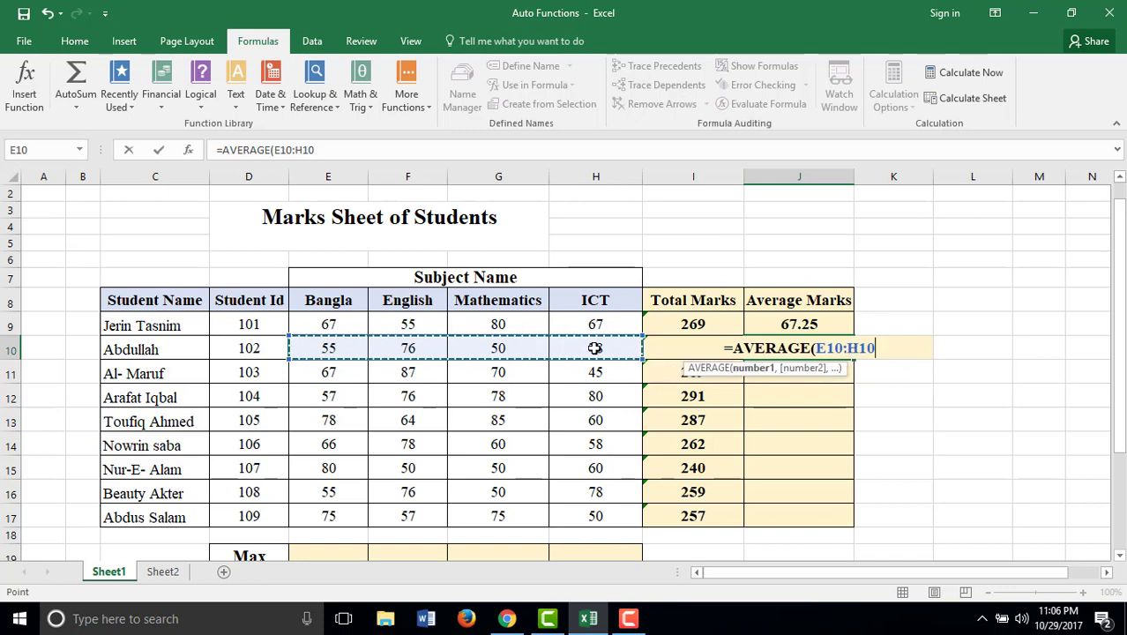
{"action": "type", "text": ")"}
{"action": "key", "text": "Return"}
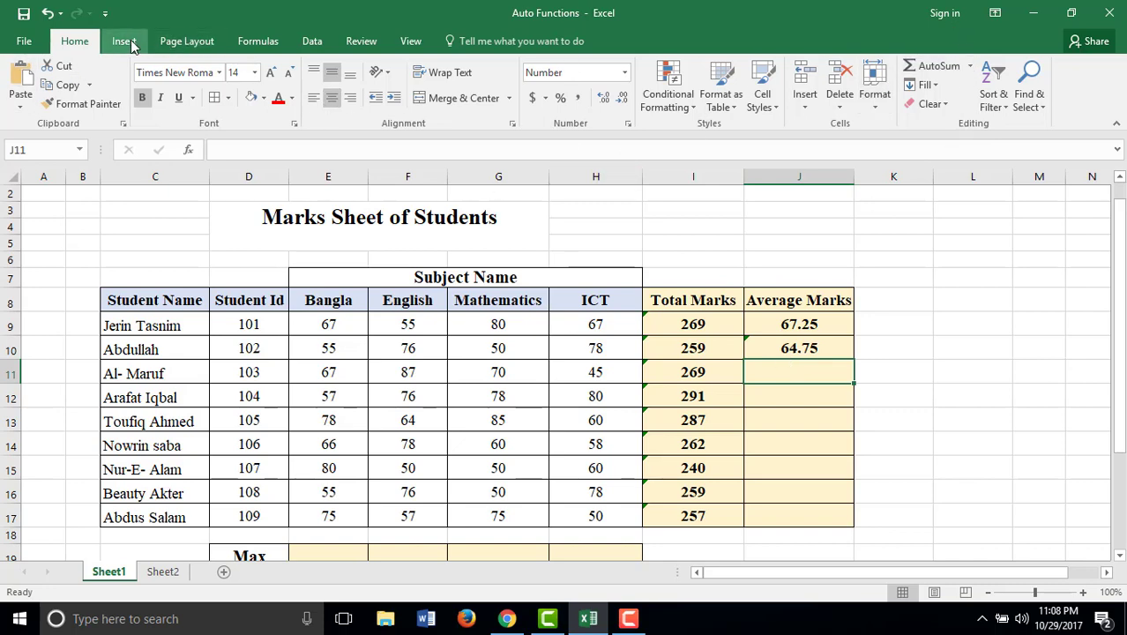
Step: Calculate the third student's average in J11 using AutoSum's Average function with the range E11:H11
{"action": "left_click", "coordinate": [273, 45]}
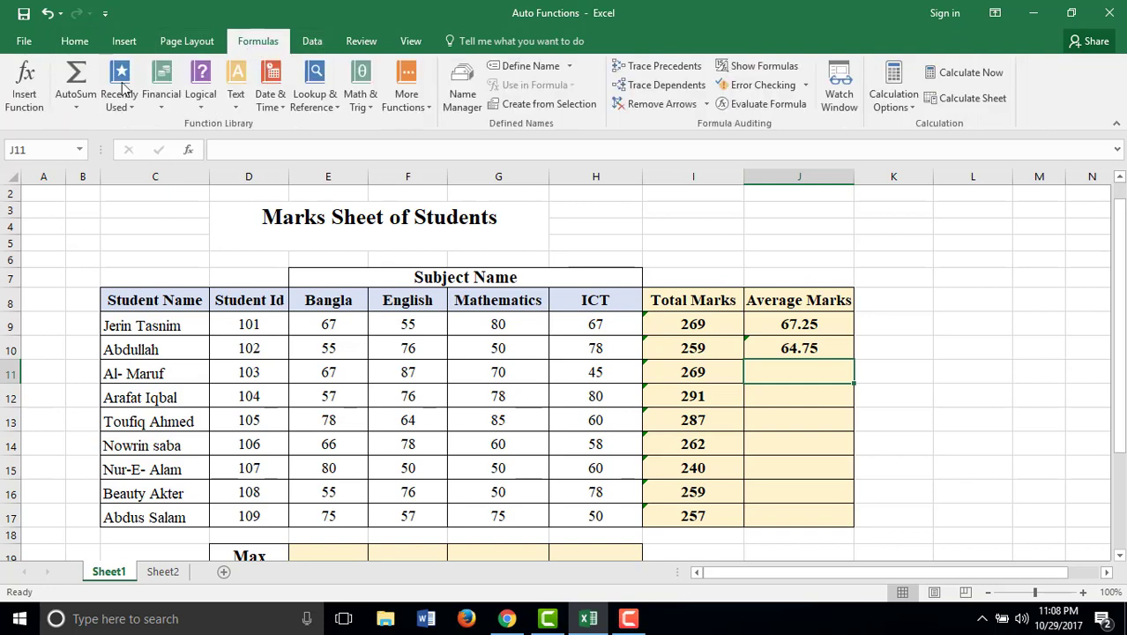
{"action": "left_click", "coordinate": [86, 110]}
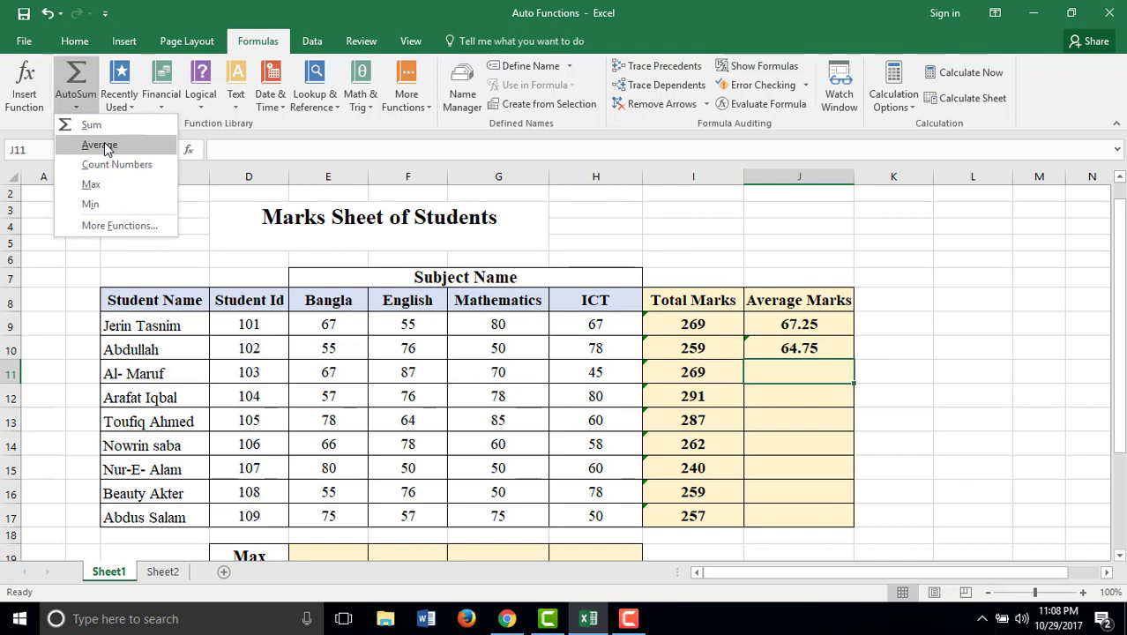
{"action": "left_click", "coordinate": [104, 144]}
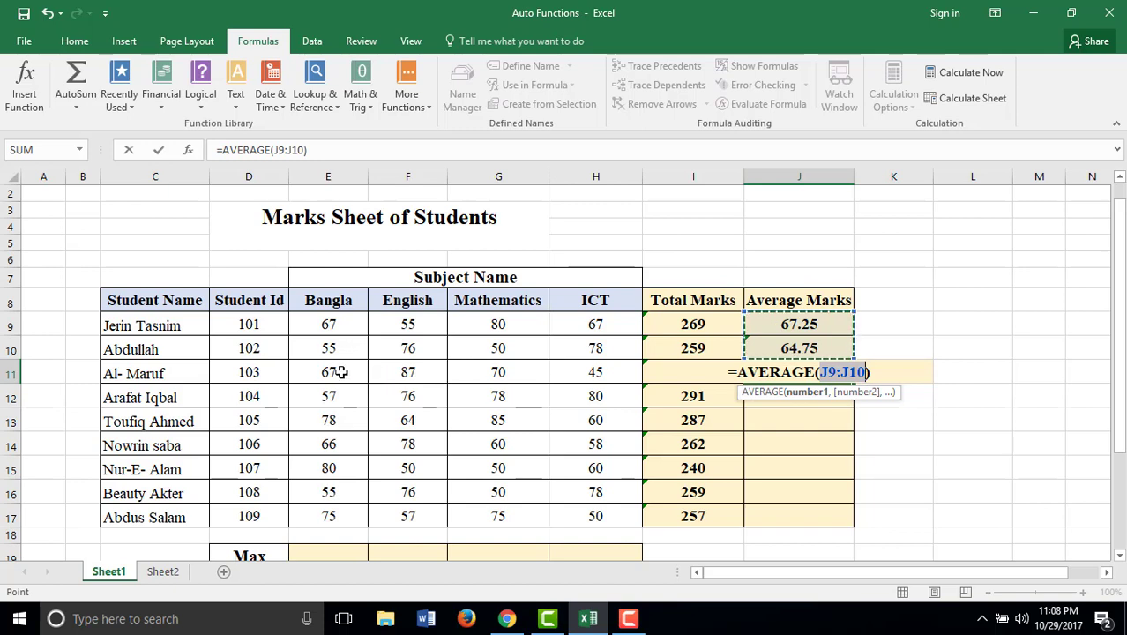
{"action": "left_click_drag", "start_coordinate": [327, 372], "coordinate": [616, 371]}
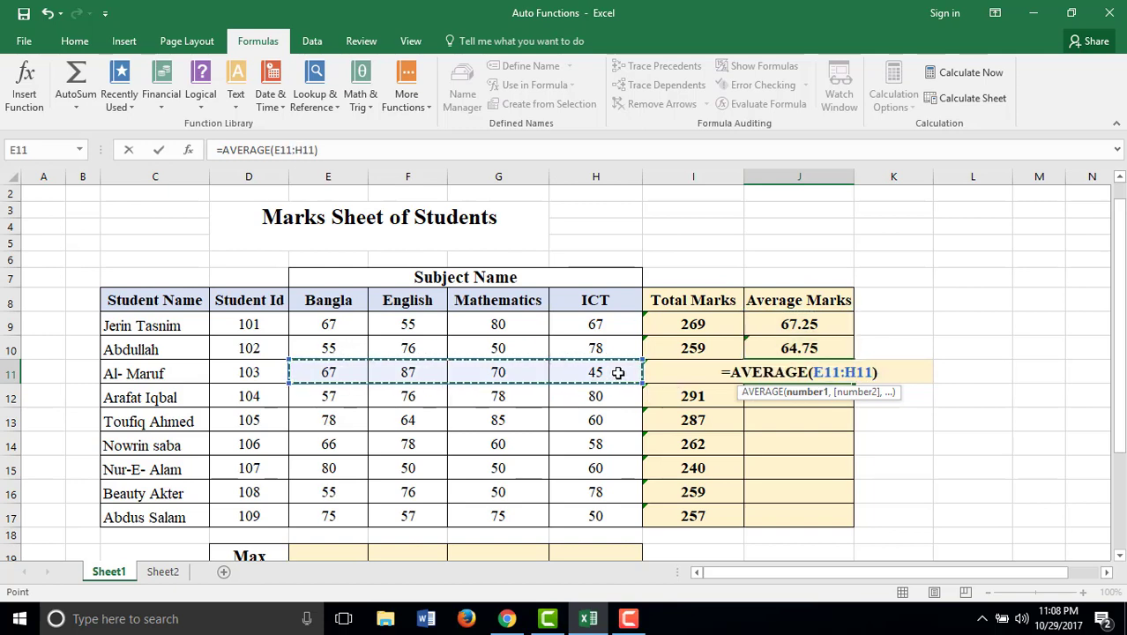
{"action": "key", "text": "Return"}
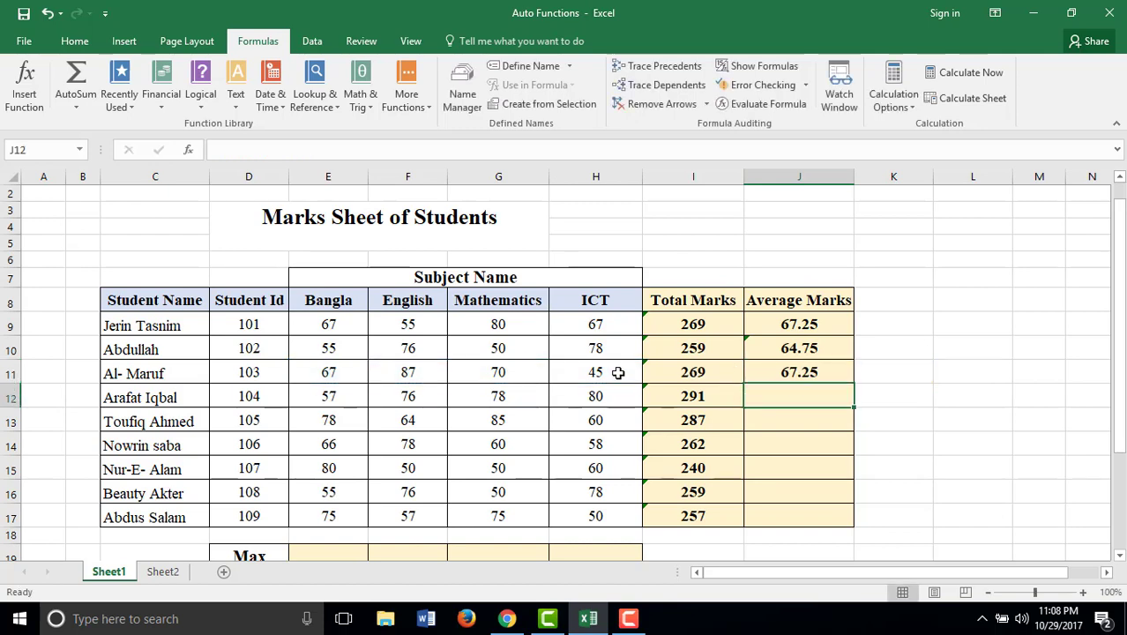
Step: Fill the Average Marks formula from J11 down through J17
{"action": "left_click", "coordinate": [808, 370]}
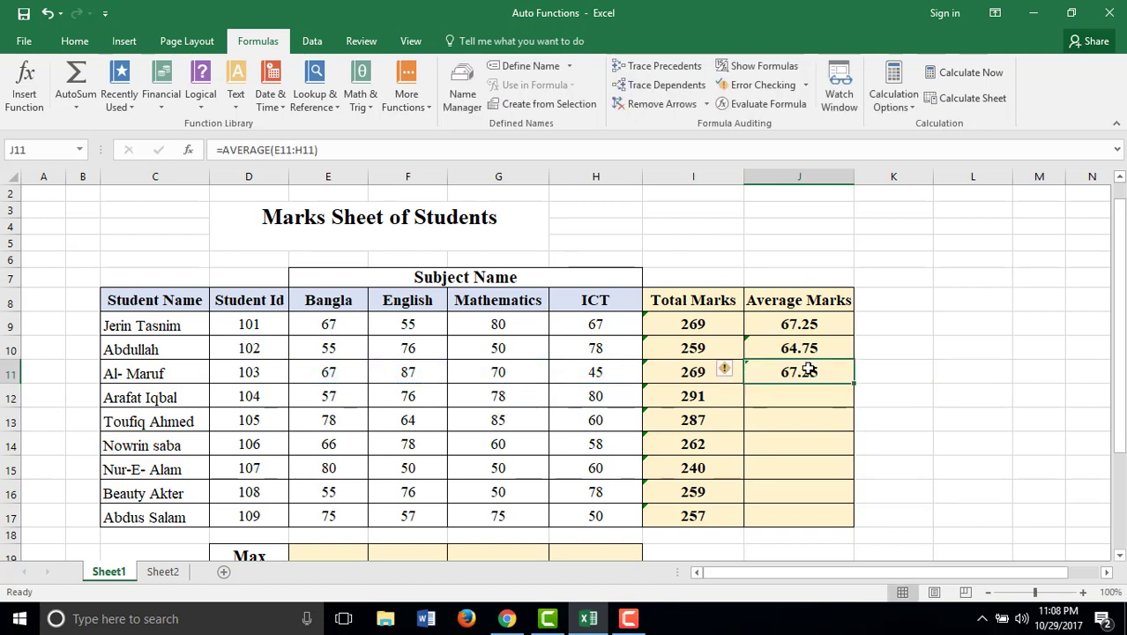
{"action": "left_click_drag", "start_coordinate": [852, 382], "coordinate": [851, 527]}
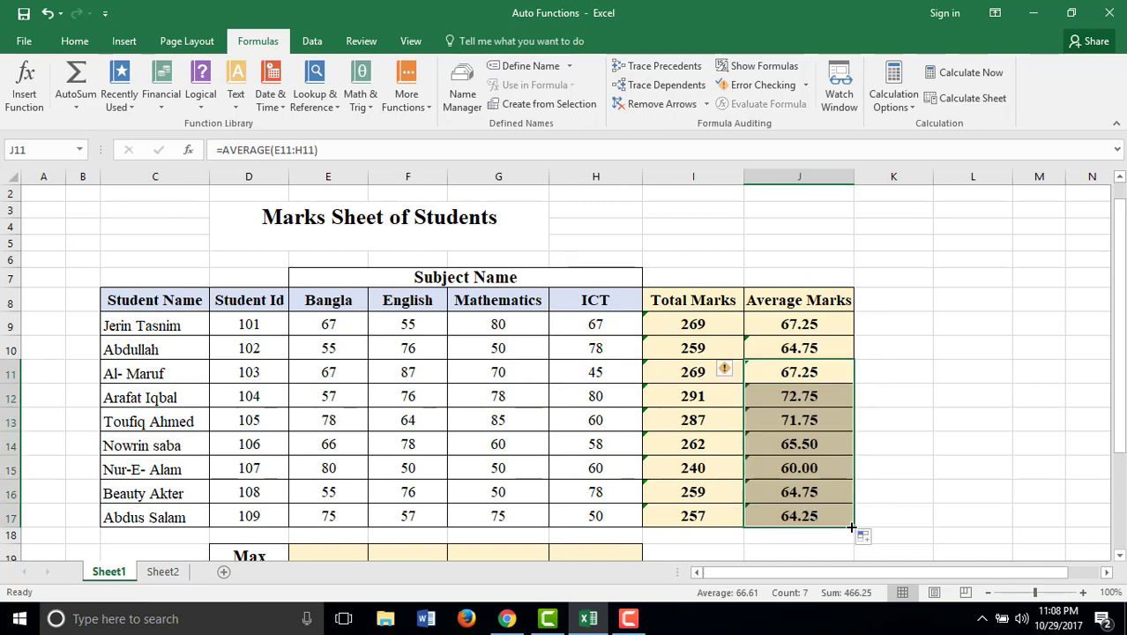
Step: Calculate the highest Bangla mark in E19 using AutoSum's Max function with the range E9:E17
{"action": "left_click_drag", "start_coordinate": [1124, 388], "coordinate": [1124, 395]}
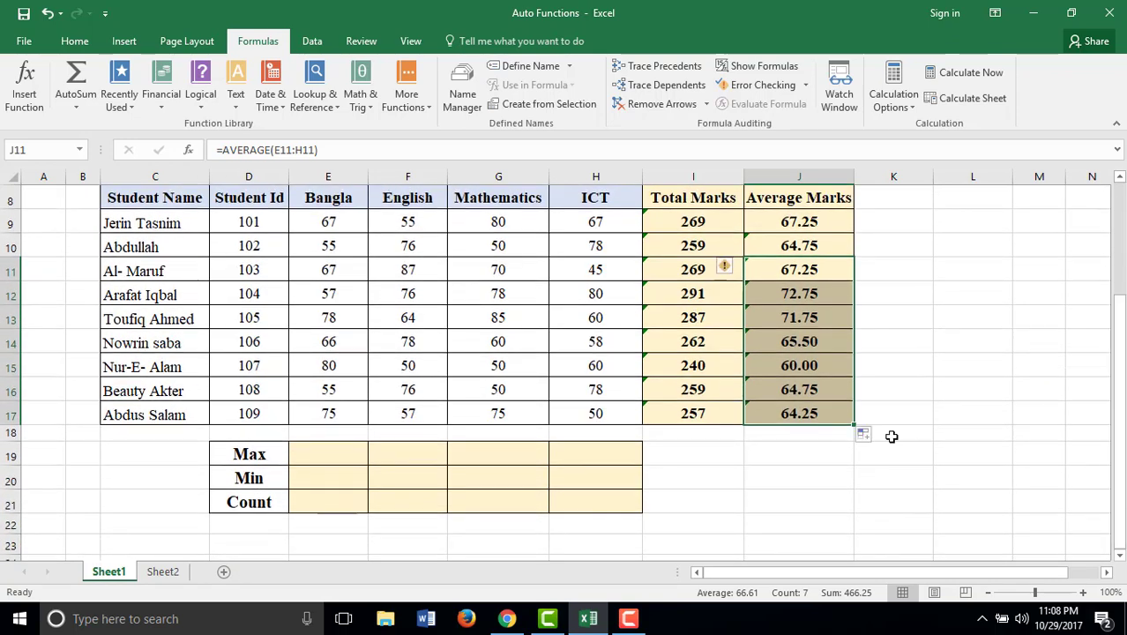
{"action": "left_click", "coordinate": [308, 455]}
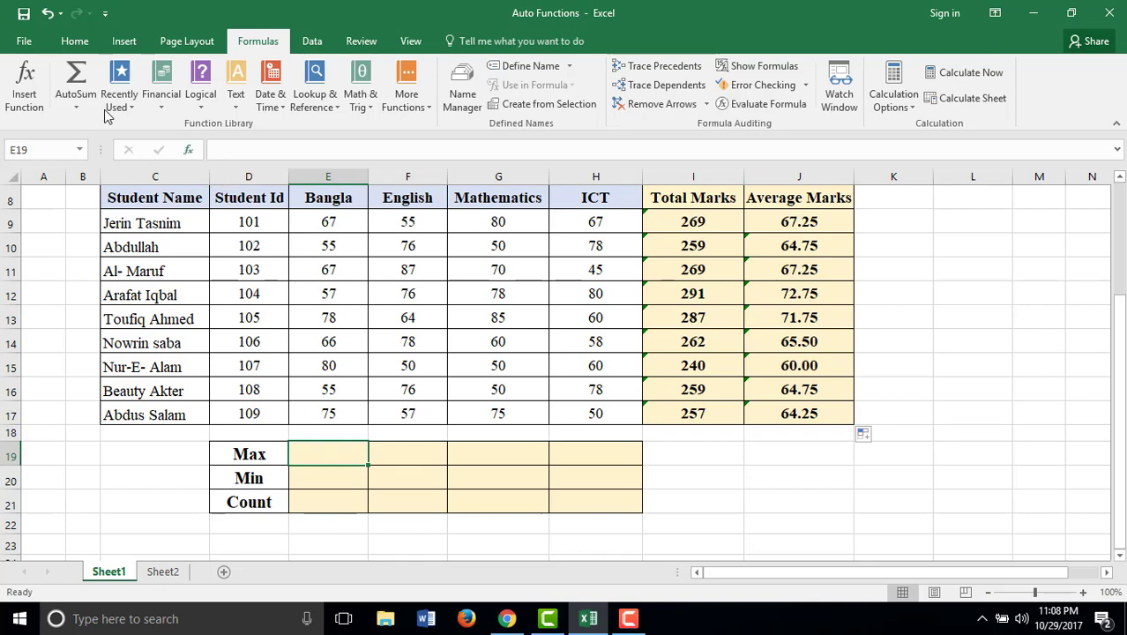
{"action": "left_click", "coordinate": [76, 107]}
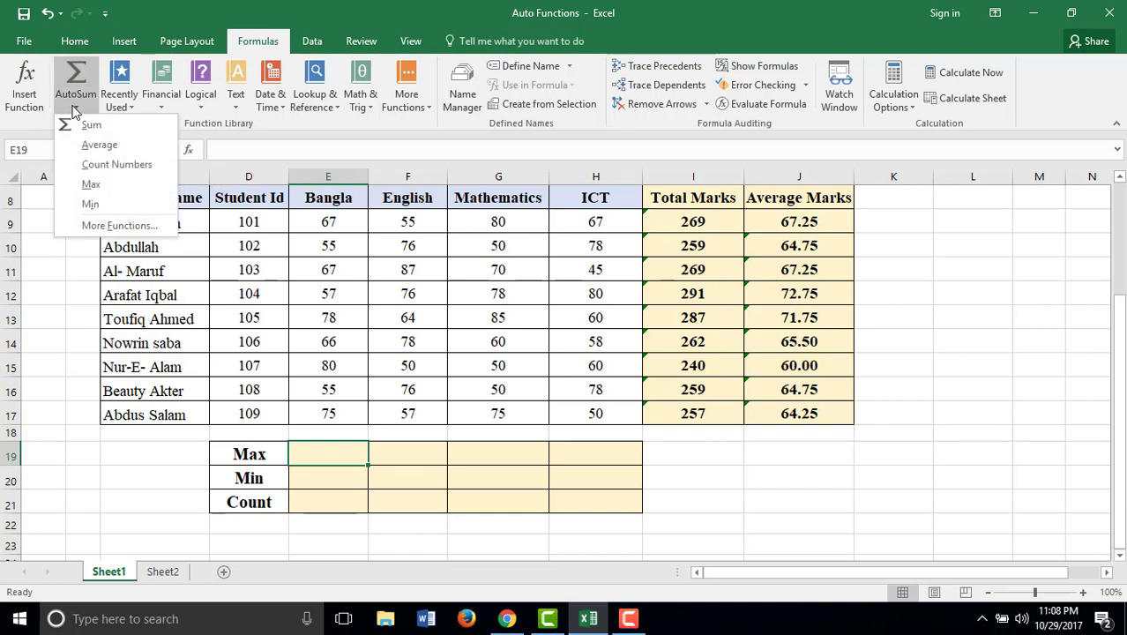
{"action": "left_click", "coordinate": [93, 184]}
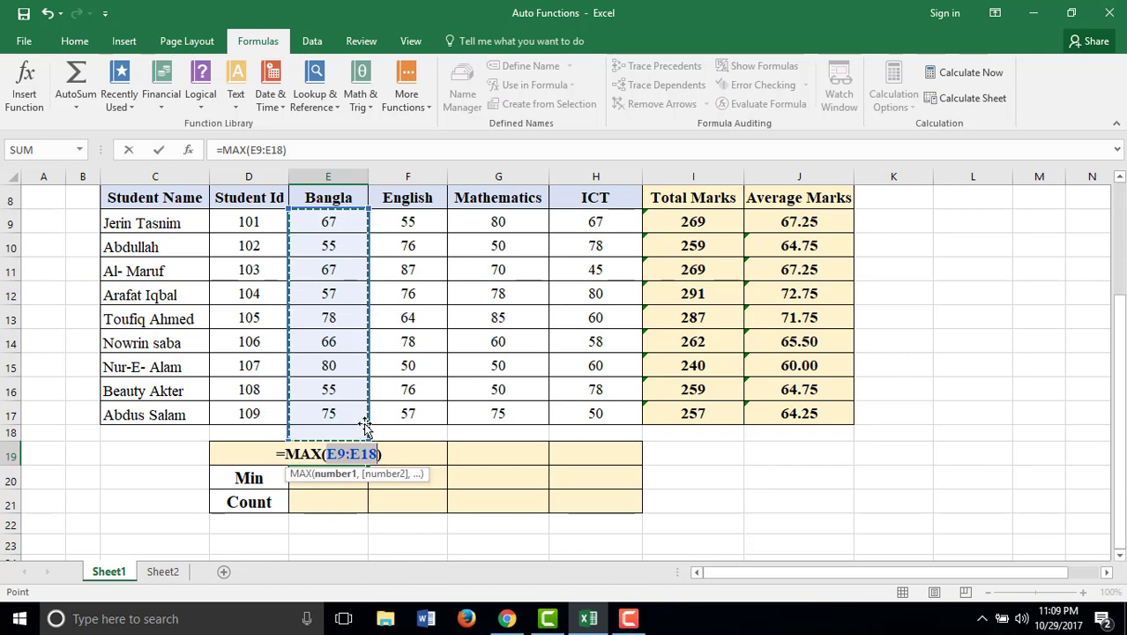
{"action": "key", "text": "BackSpace"}
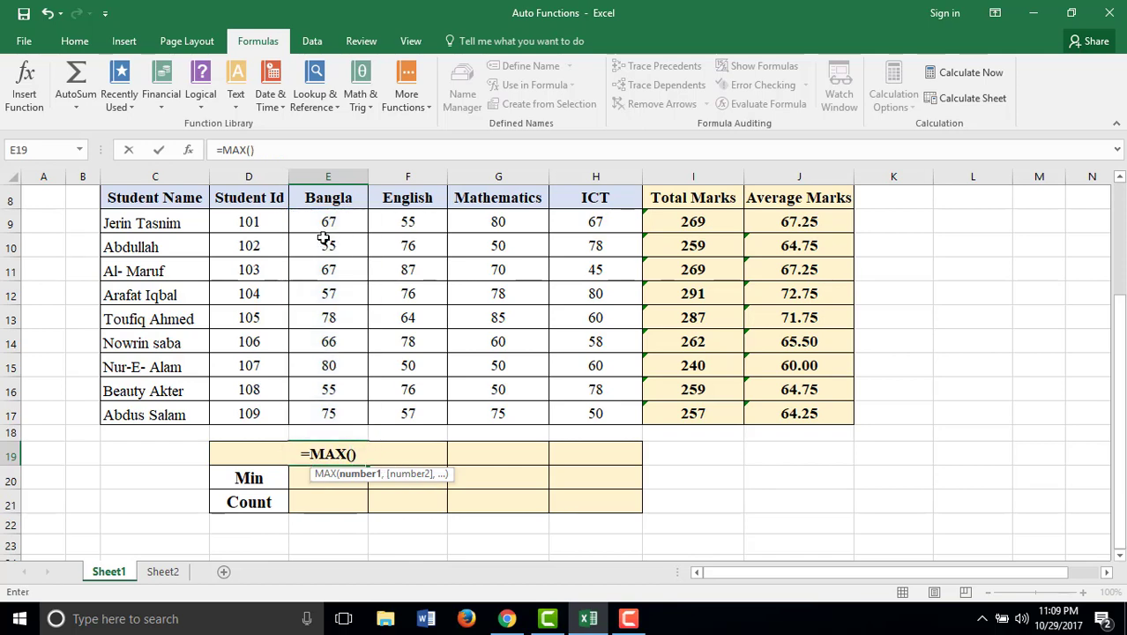
{"action": "left_click_drag", "start_coordinate": [327, 222], "coordinate": [336, 411]}
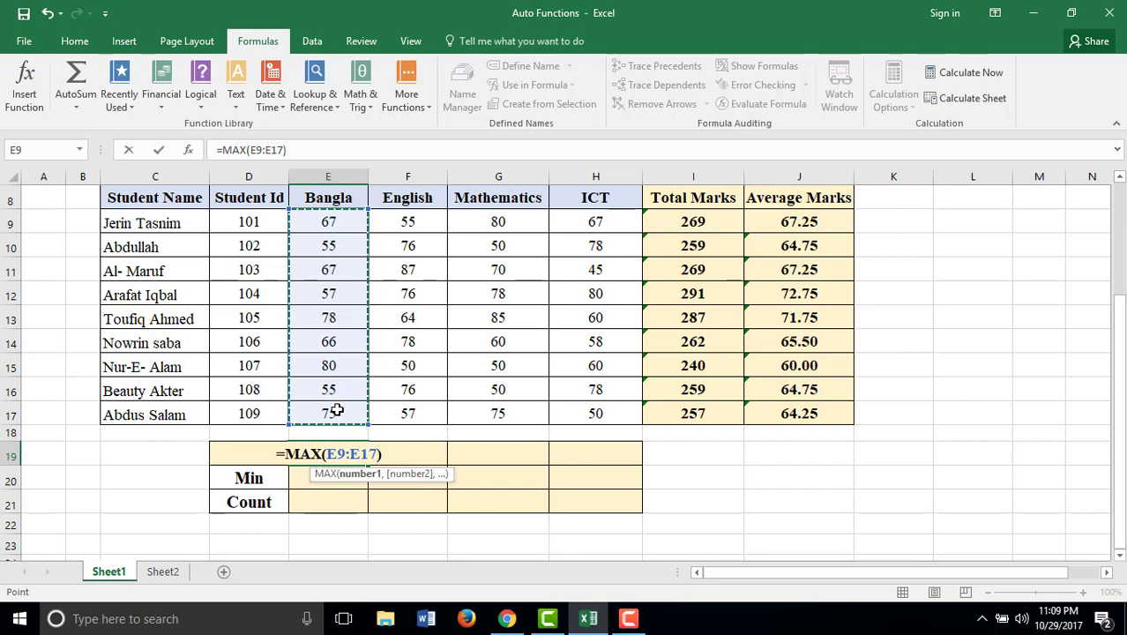
{"action": "key", "text": "Return"}
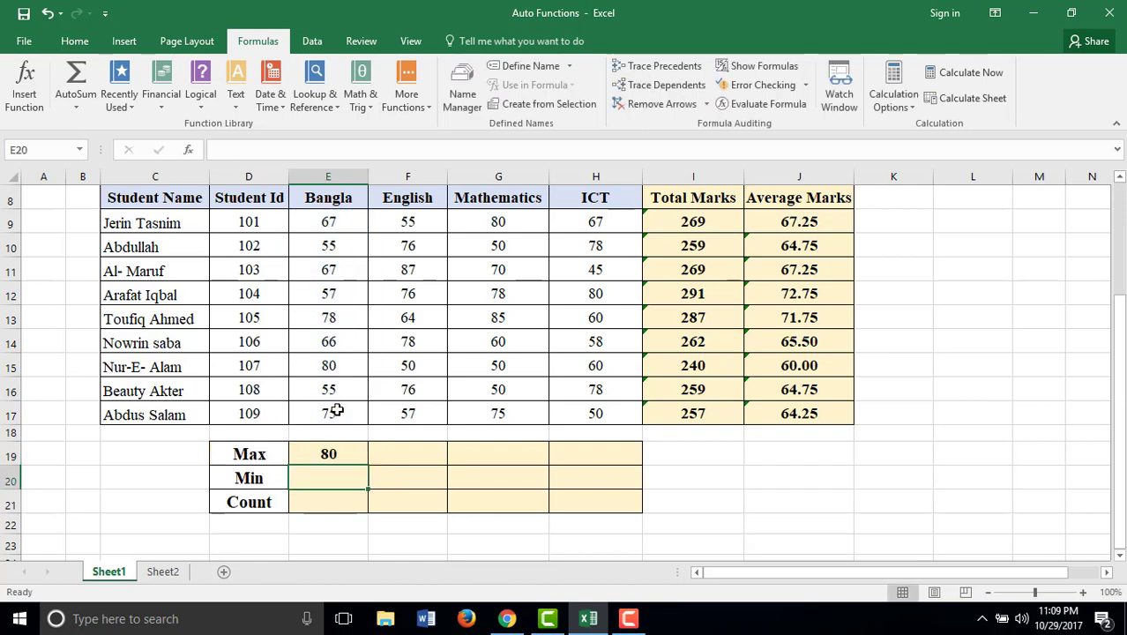
{"action": "left_click", "coordinate": [334, 454]}
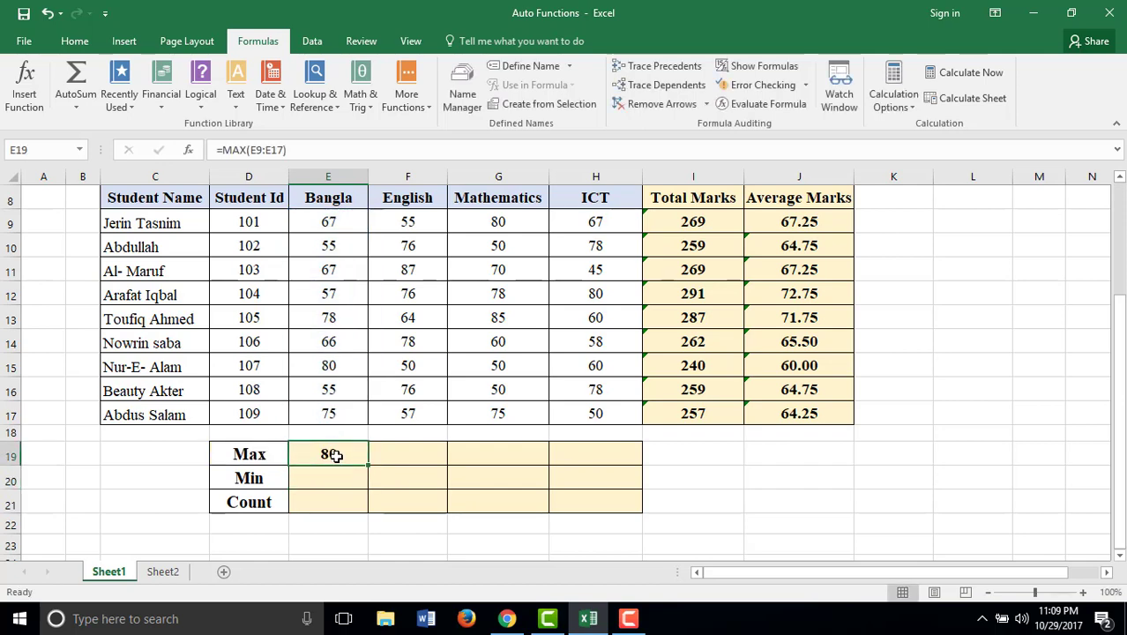
Step: Calculate the highest English mark in F19 with =MAX(F9:F17) and fill the formula across through H19
{"action": "left_click", "coordinate": [409, 453]}
{"action": "type", "text": "="}
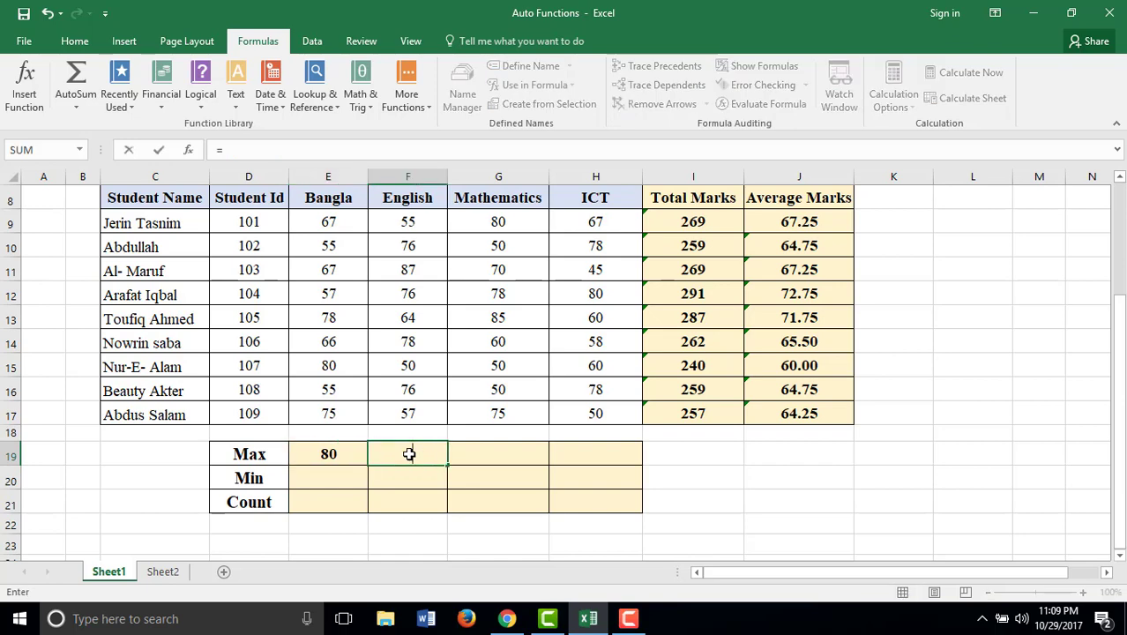
{"action": "type", "text": "max"}
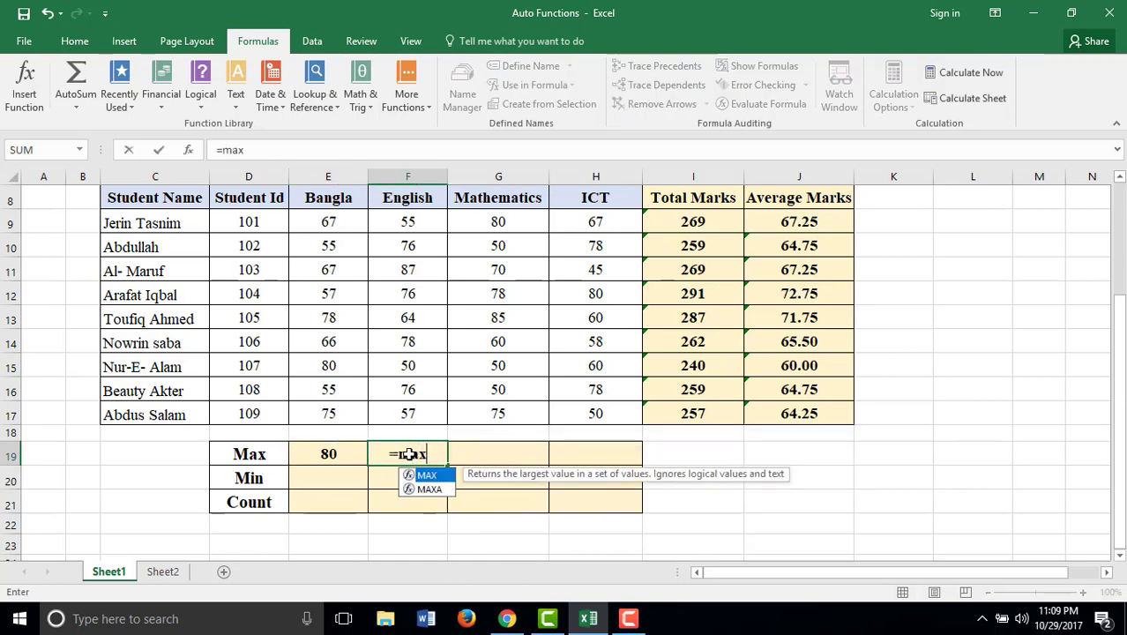
{"action": "double_click", "coordinate": [432, 477]}
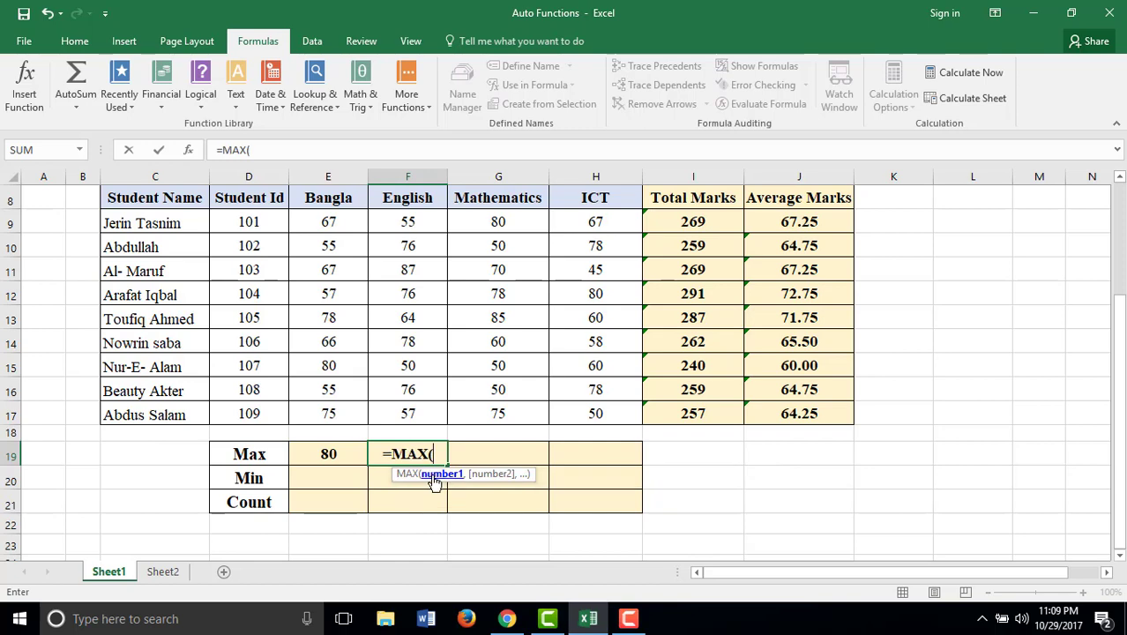
{"action": "left_click_drag", "start_coordinate": [394, 221], "coordinate": [407, 411]}
{"action": "type", "text": ")"}
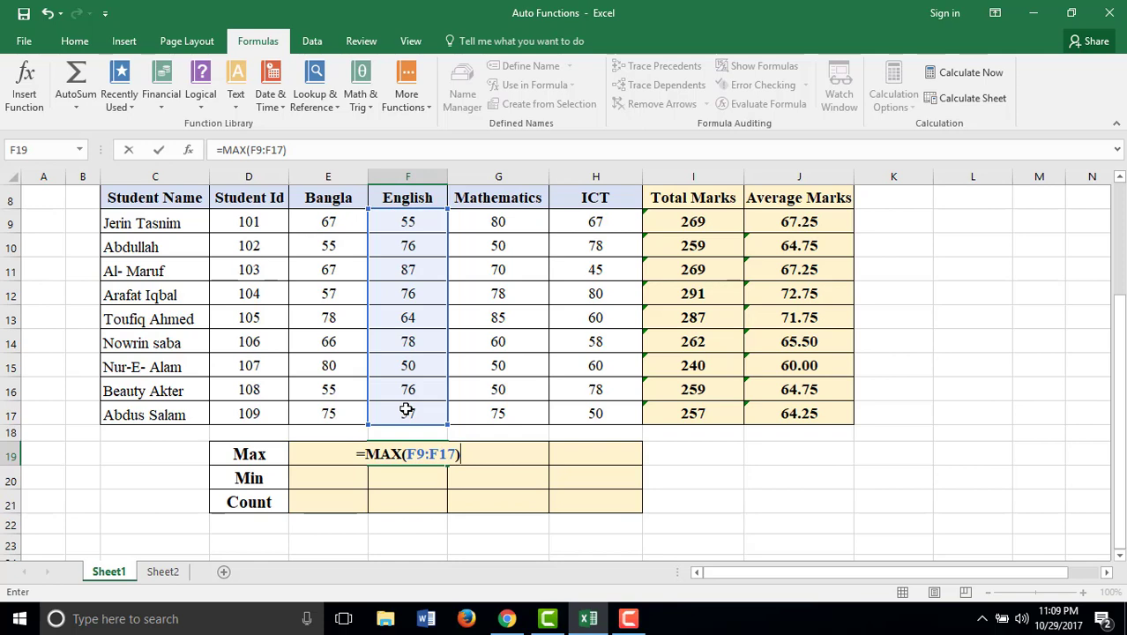
{"action": "key", "text": "Return"}
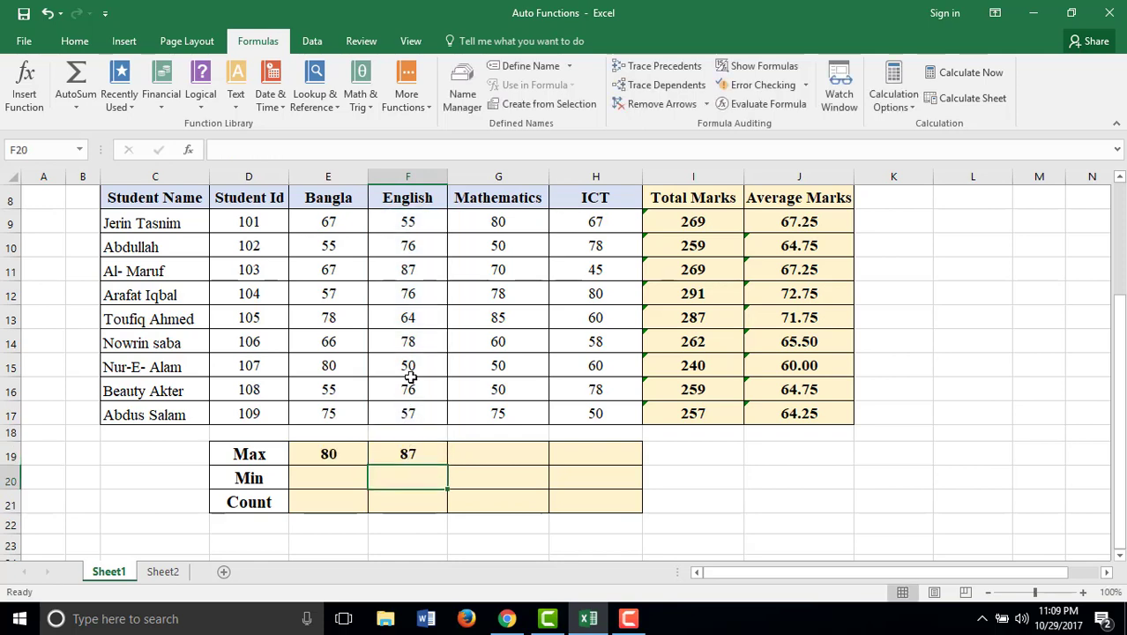
{"action": "left_click", "coordinate": [437, 460]}
{"action": "left_click_drag", "start_coordinate": [448, 467], "coordinate": [612, 455]}
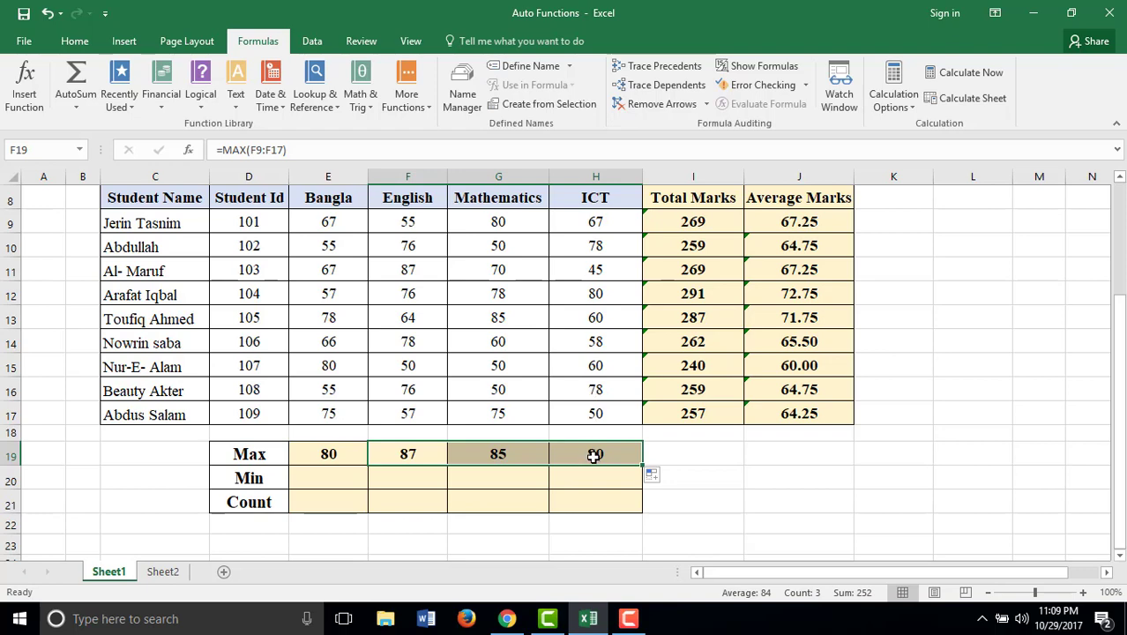
Step: Calculate the lowest Bangla mark in E20 with =MIN(E9:E17) and fill the formula across through H20
{"action": "left_click", "coordinate": [325, 479]}
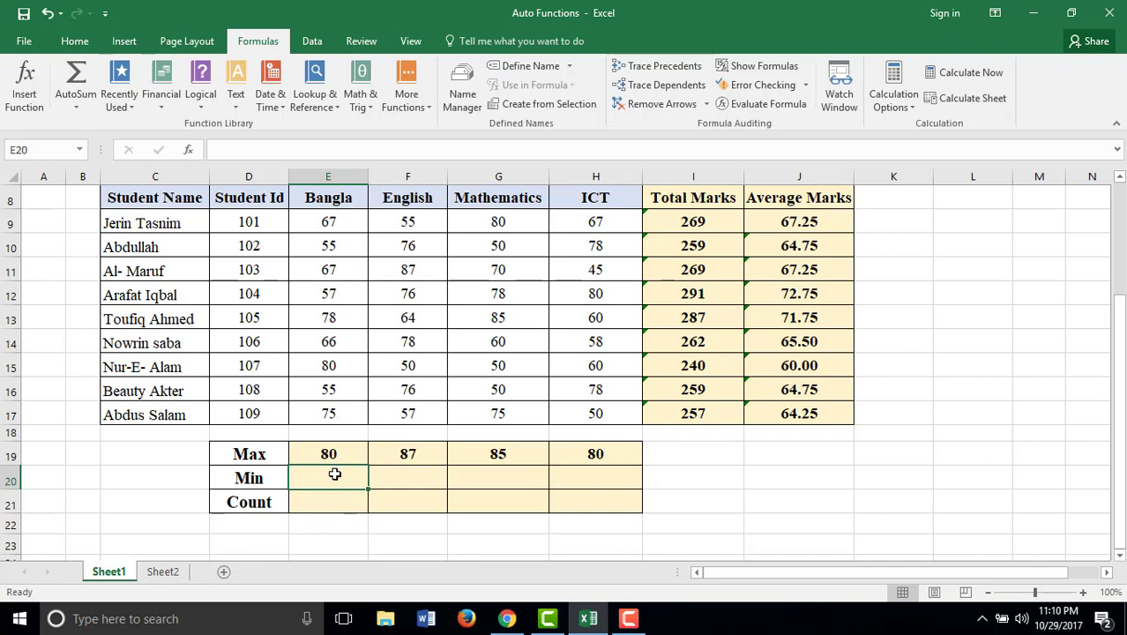
{"action": "type", "text": "=min"}
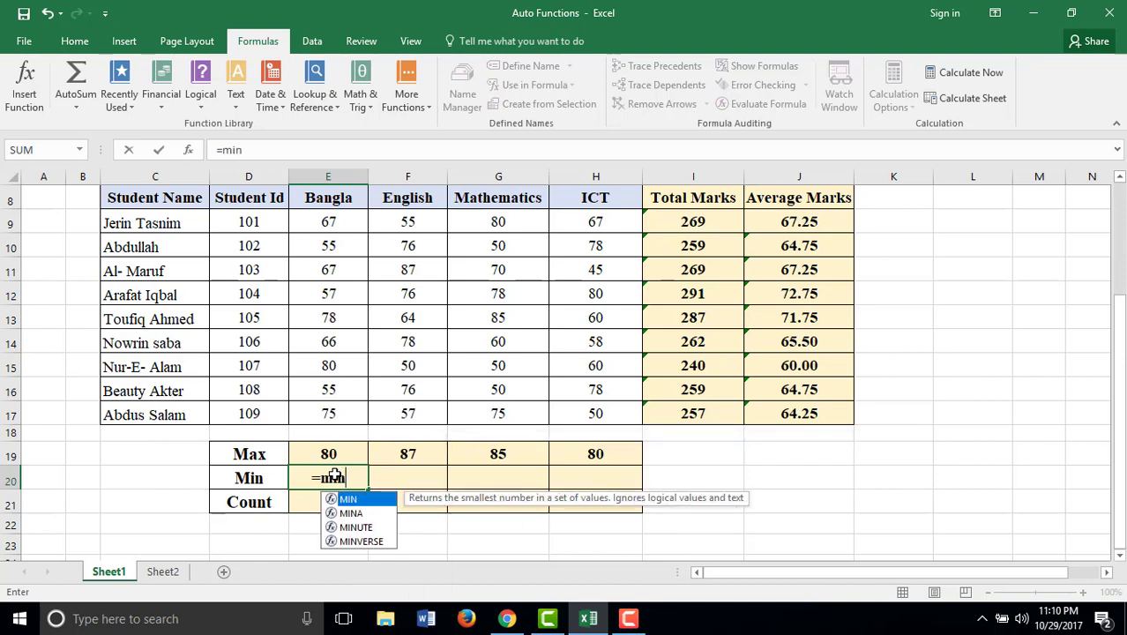
{"action": "double_click", "coordinate": [345, 499]}
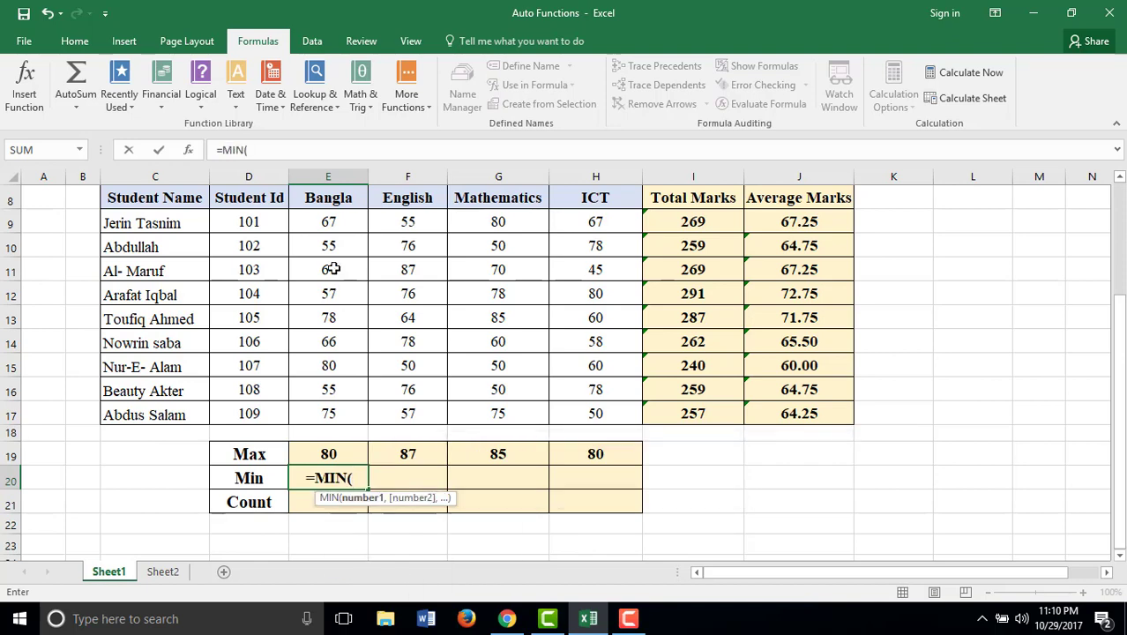
{"action": "left_click_drag", "start_coordinate": [330, 220], "coordinate": [331, 407]}
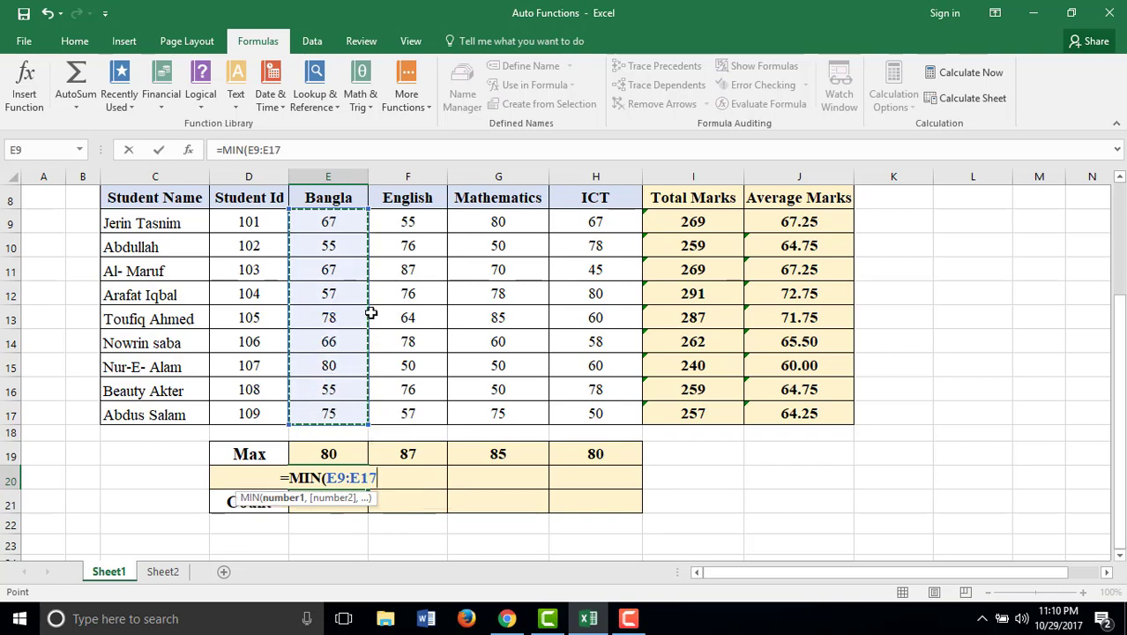
{"action": "type", "text": ")"}
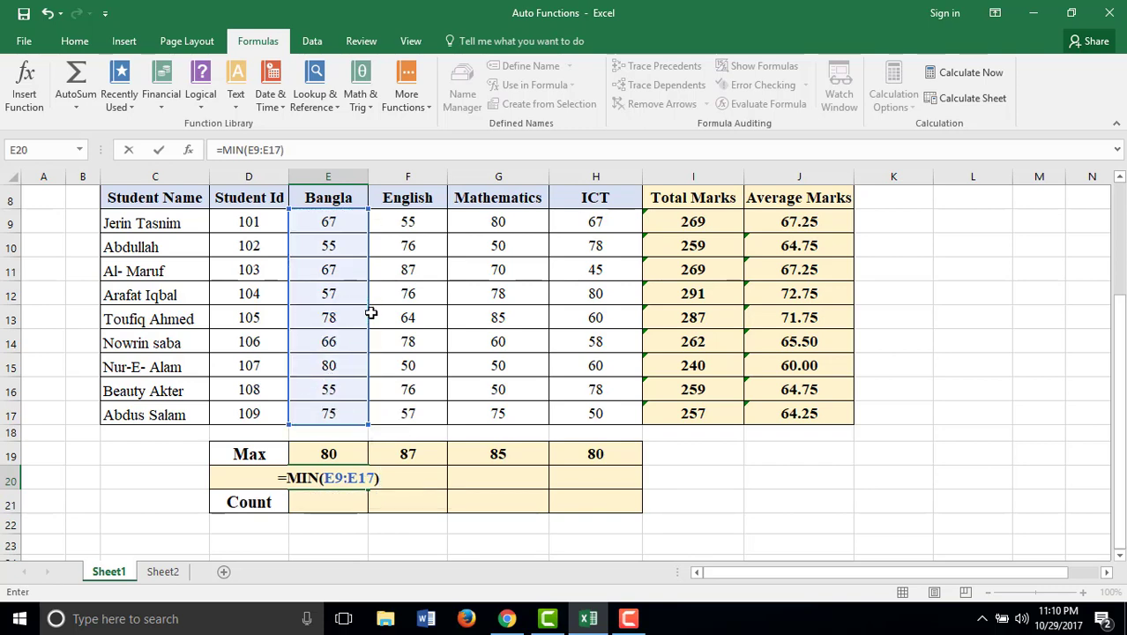
{"action": "key", "text": "Return"}
{"action": "left_click", "coordinate": [337, 477]}
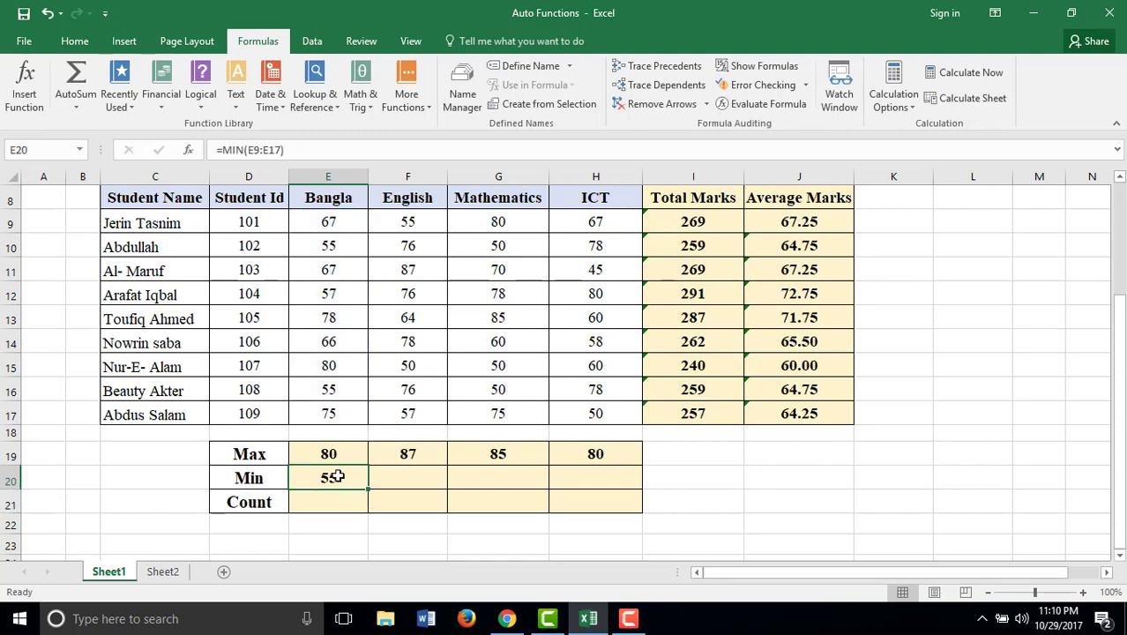
{"action": "left_click_drag", "start_coordinate": [370, 490], "coordinate": [618, 482]}
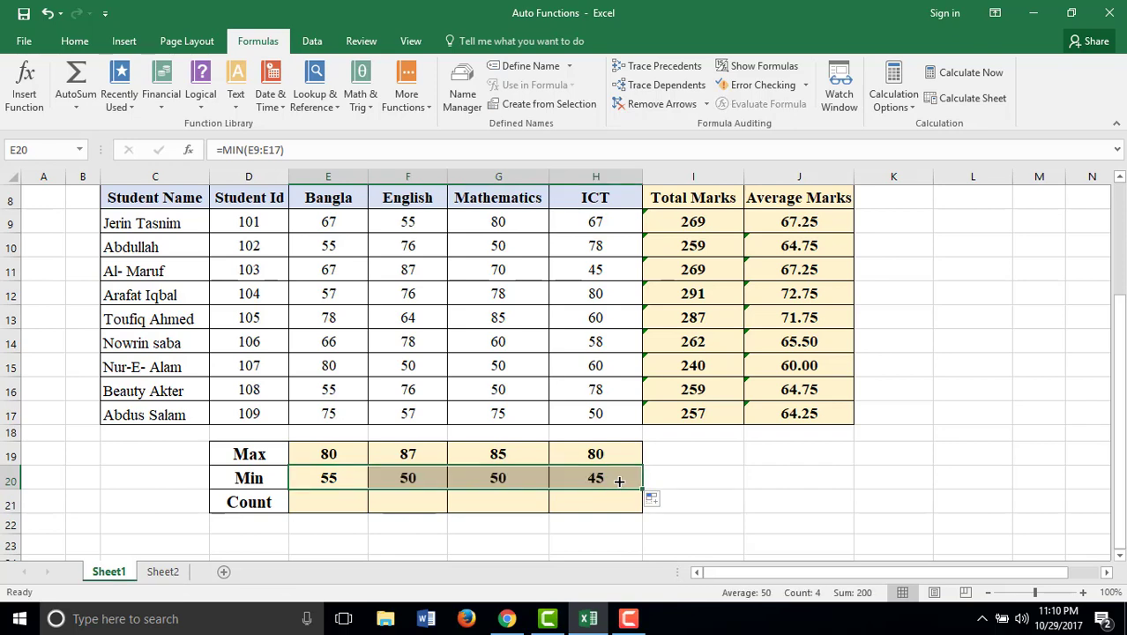
Step: Check the cell range used by the Mathematics minimum formula in G20
{"action": "left_click", "coordinate": [528, 520]}
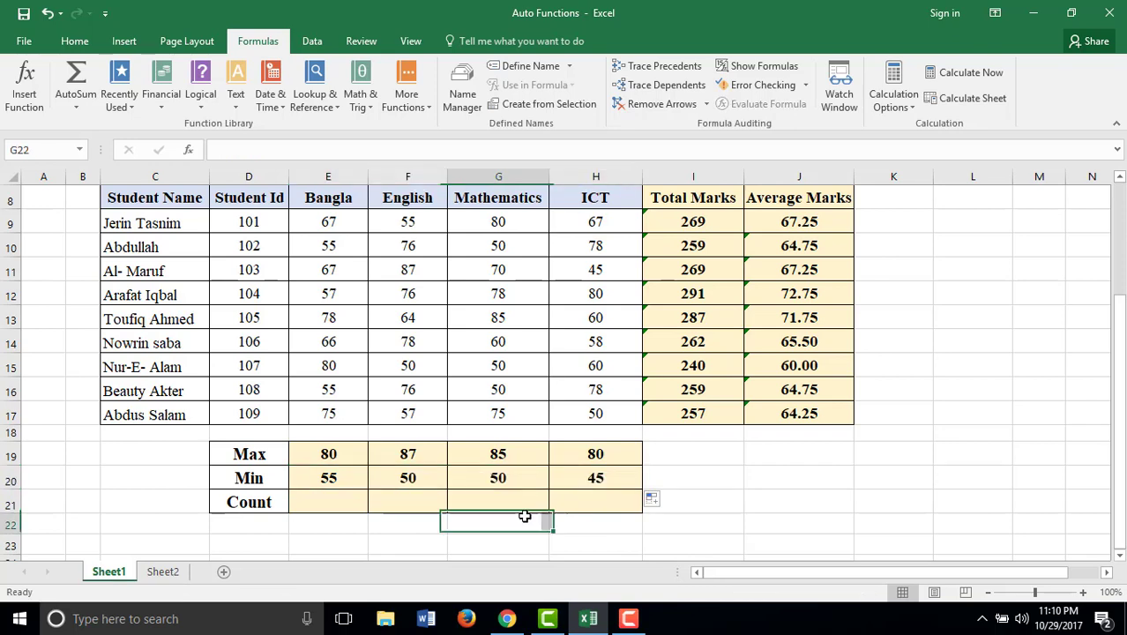
{"action": "double_click", "coordinate": [497, 477]}
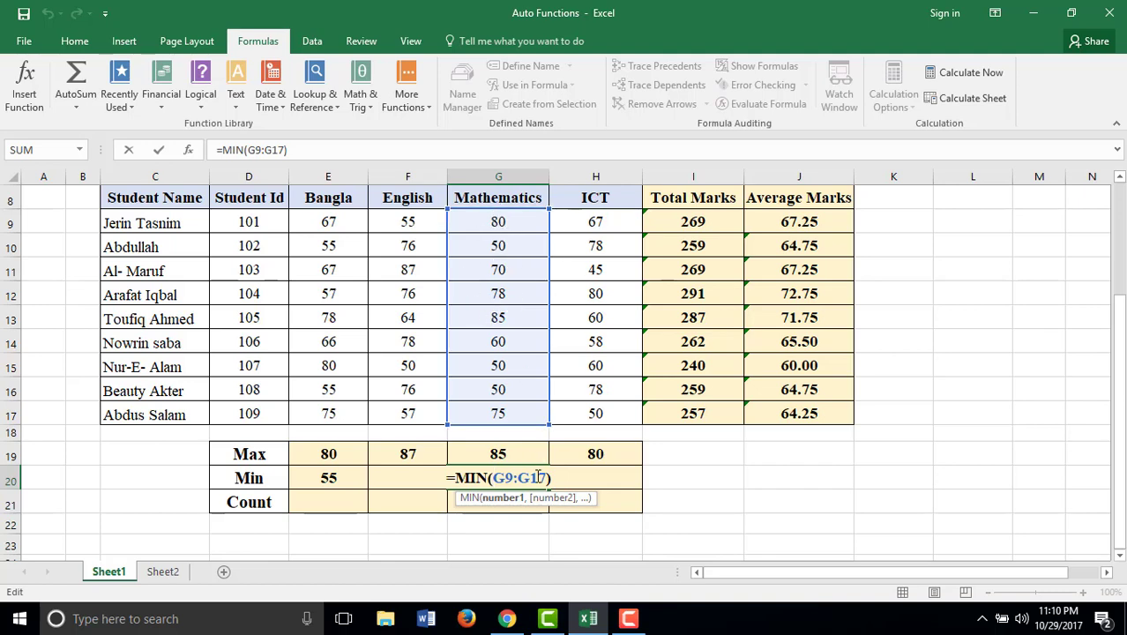
{"action": "key", "text": "Return"}
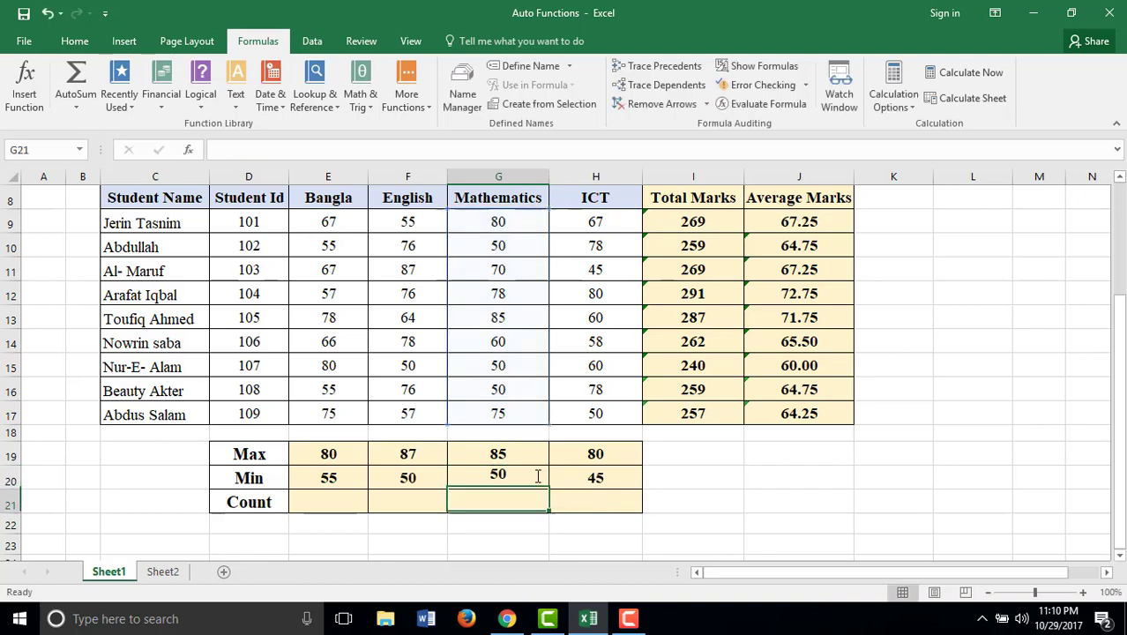
Step: Count the Bangla marks in E21 using AutoSum's Count Numbers with the range E9:E17, and fill the formula across through H21
{"action": "left_click", "coordinate": [313, 501]}
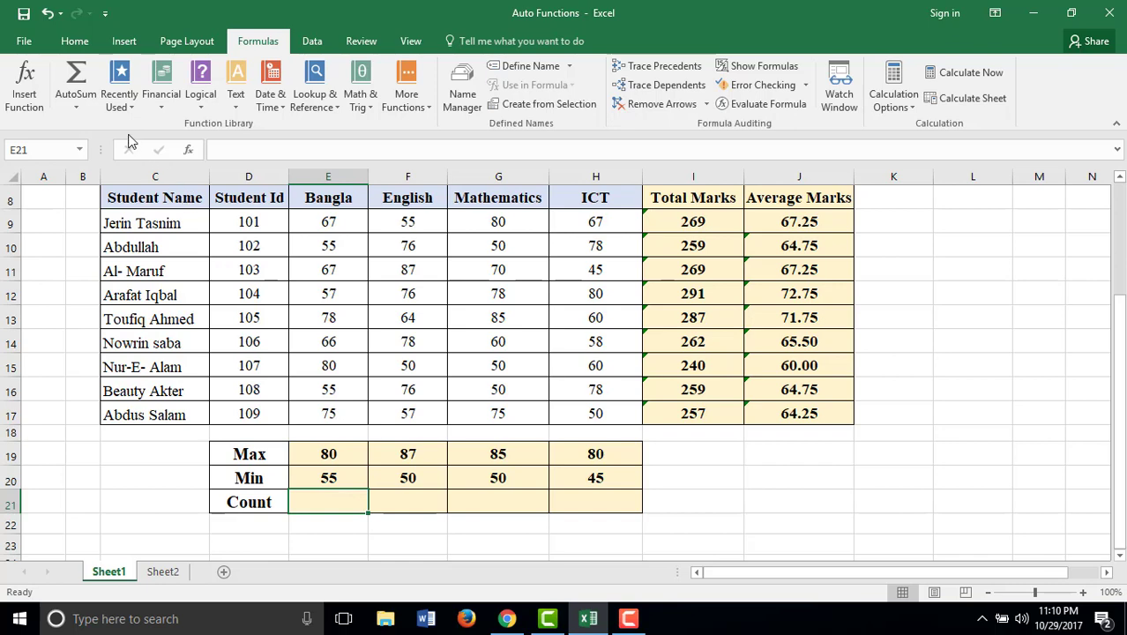
{"action": "left_click", "coordinate": [75, 107]}
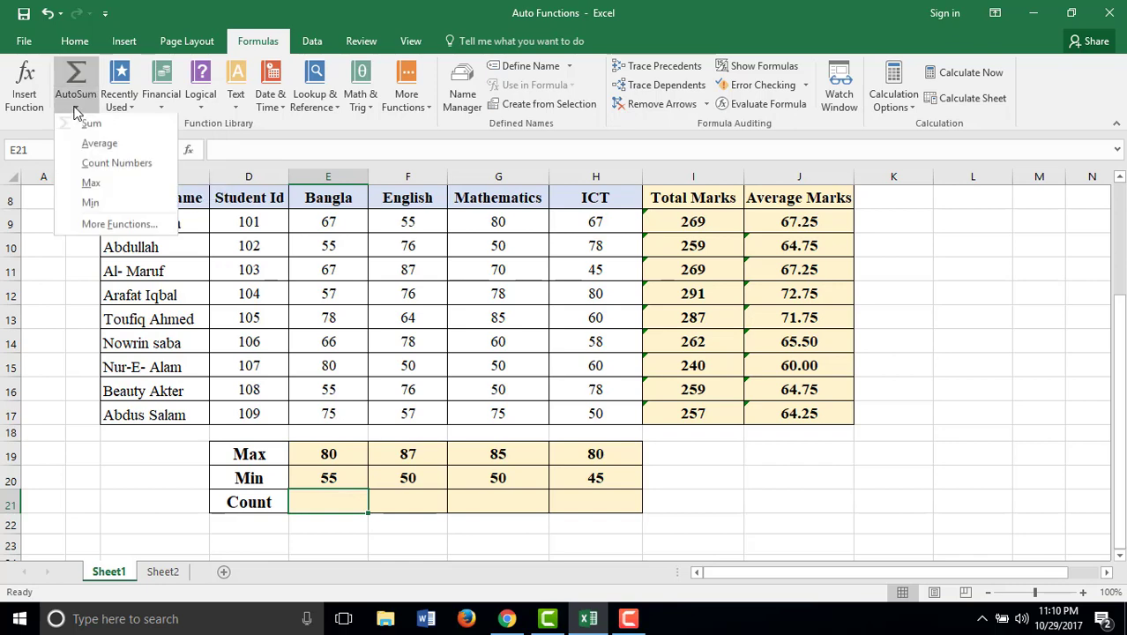
{"action": "left_click", "coordinate": [108, 165]}
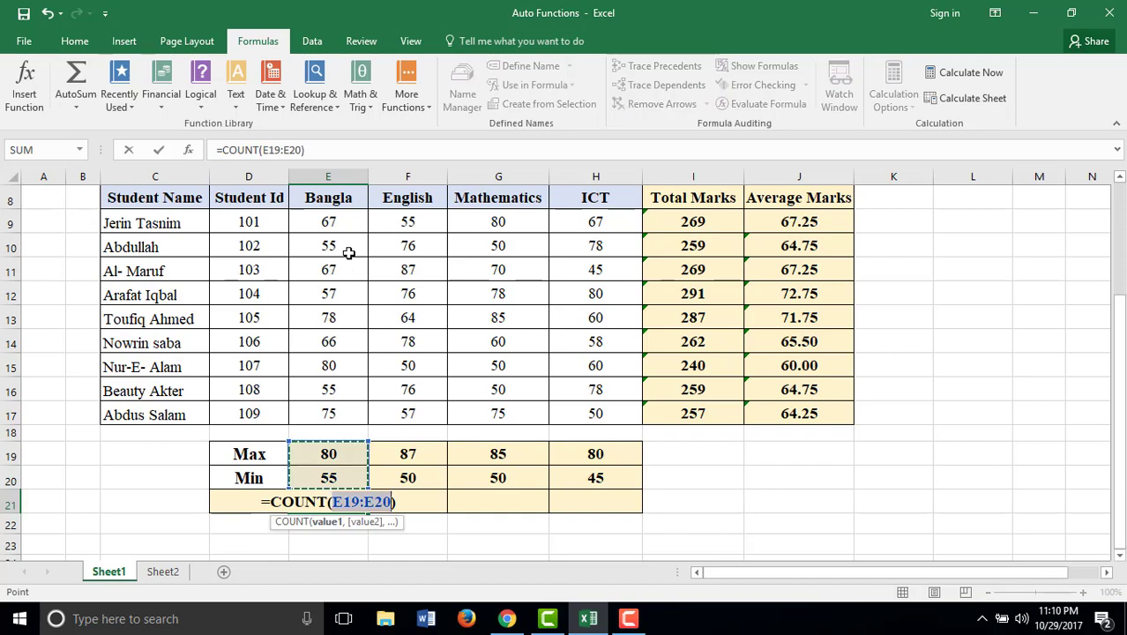
{"action": "left_click_drag", "start_coordinate": [329, 216], "coordinate": [329, 412]}
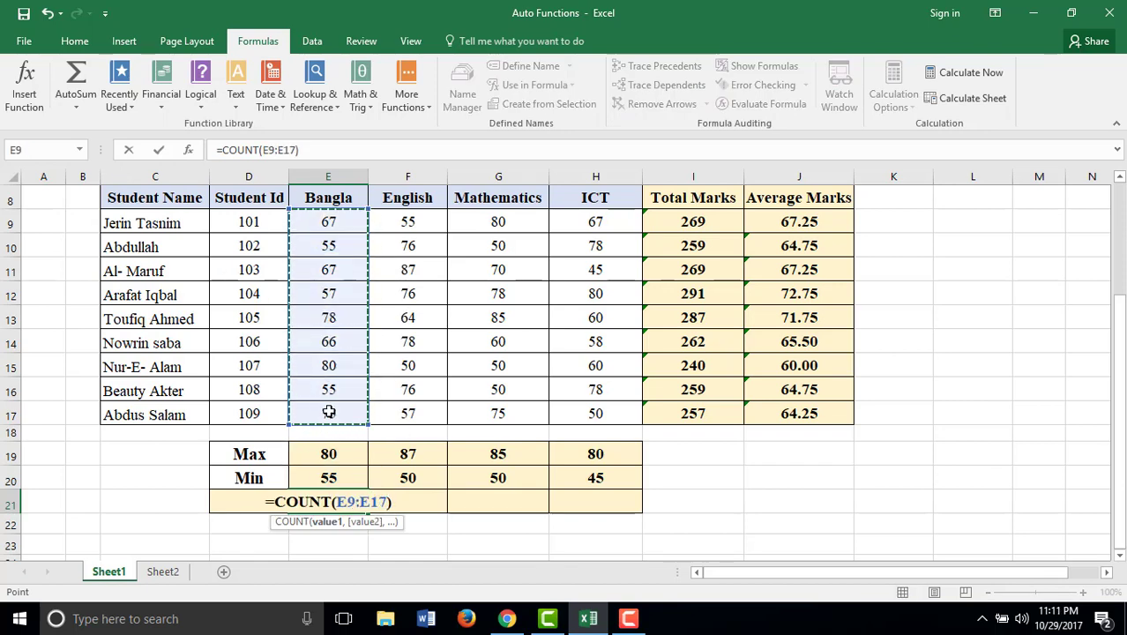
{"action": "key", "text": "Return"}
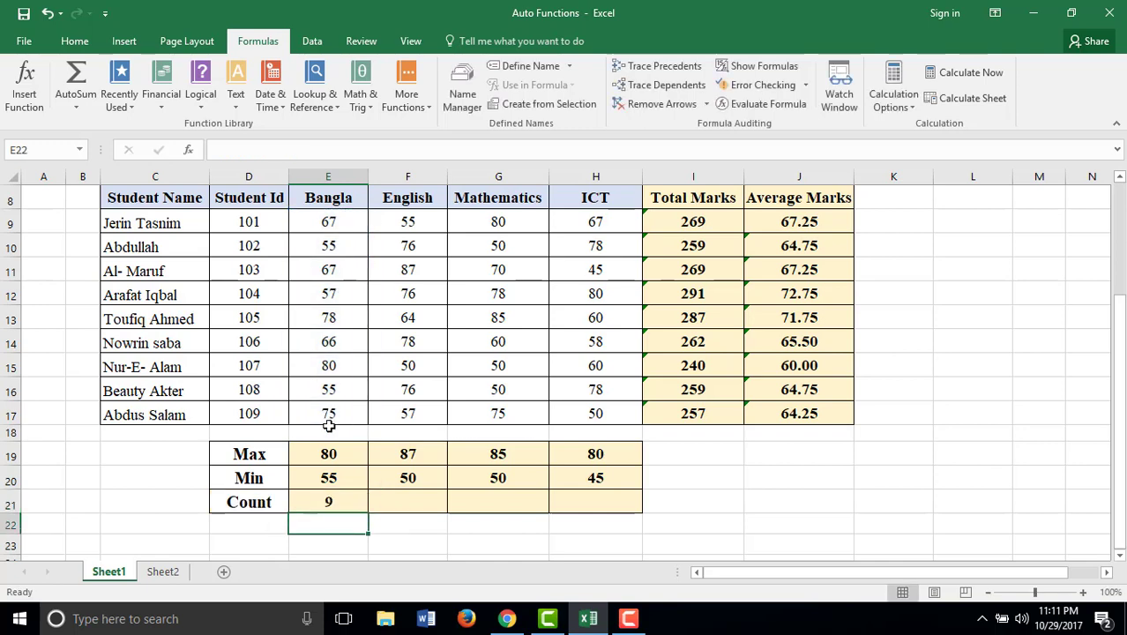
{"action": "left_click", "coordinate": [331, 503]}
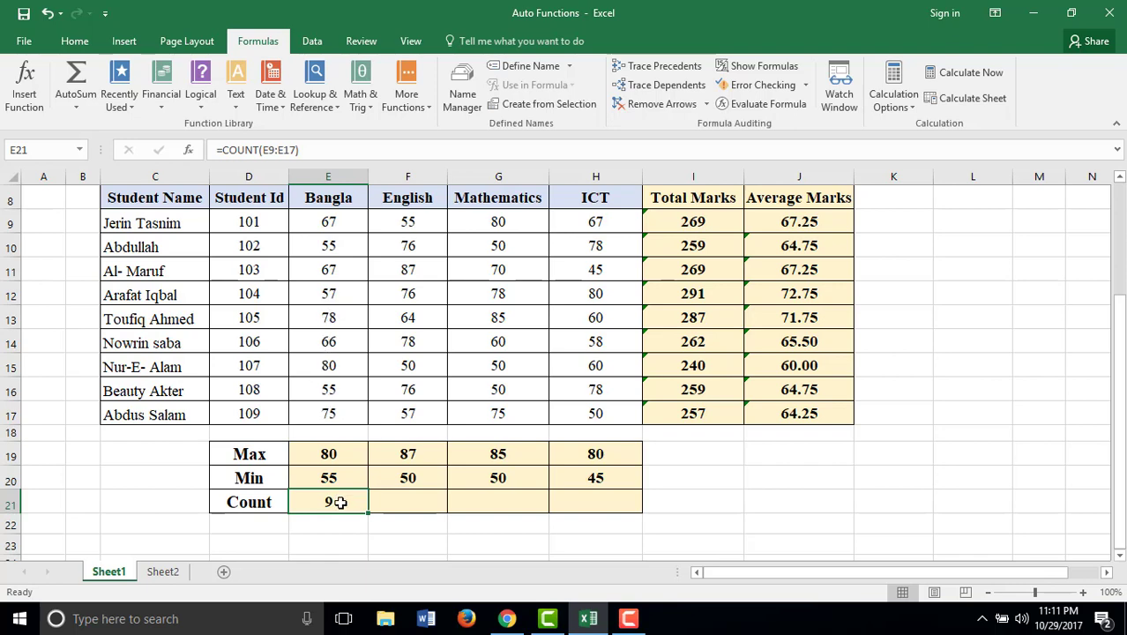
{"action": "left_click_drag", "start_coordinate": [367, 513], "coordinate": [615, 503]}
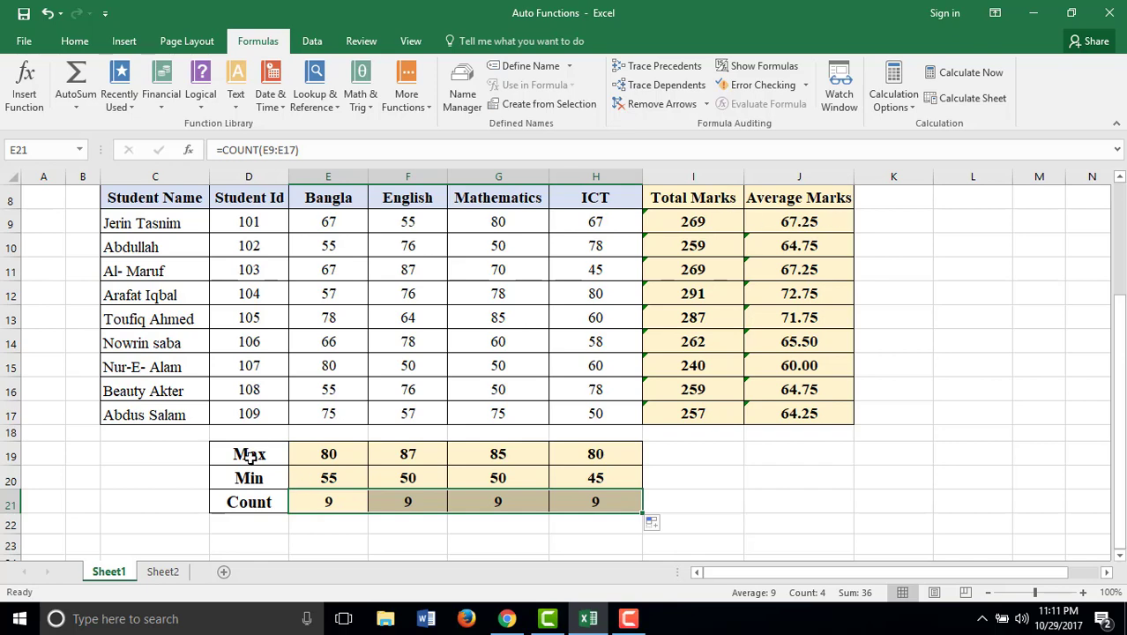
Step: Change the last student's Mathematics mark in G17 to 87
{"action": "left_click", "coordinate": [498, 413]}
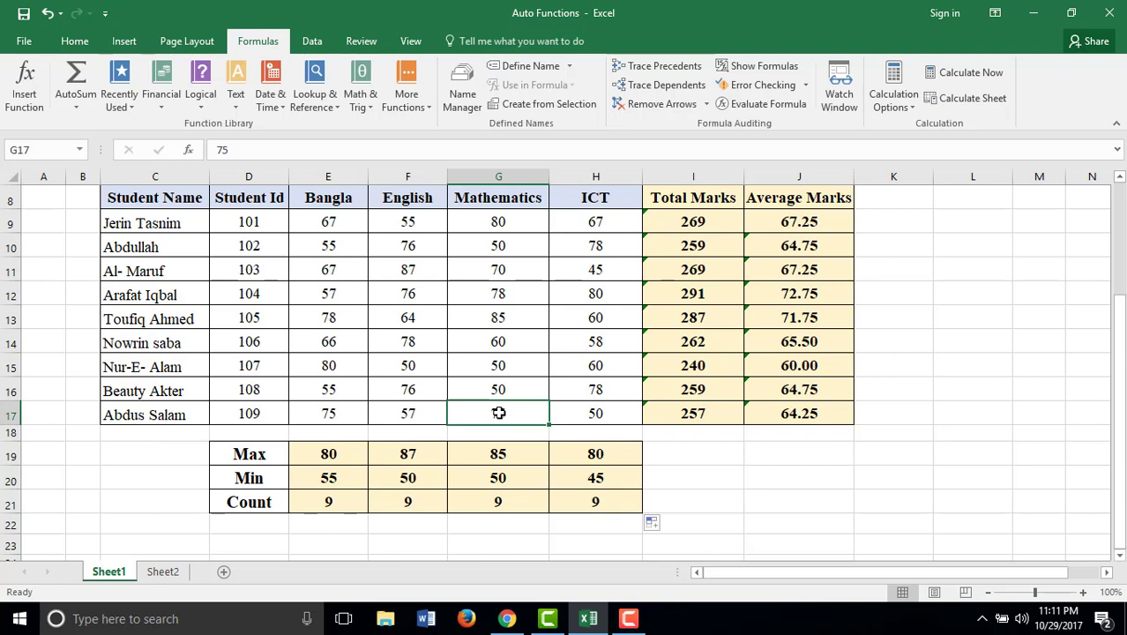
{"action": "type", "text": "87"}
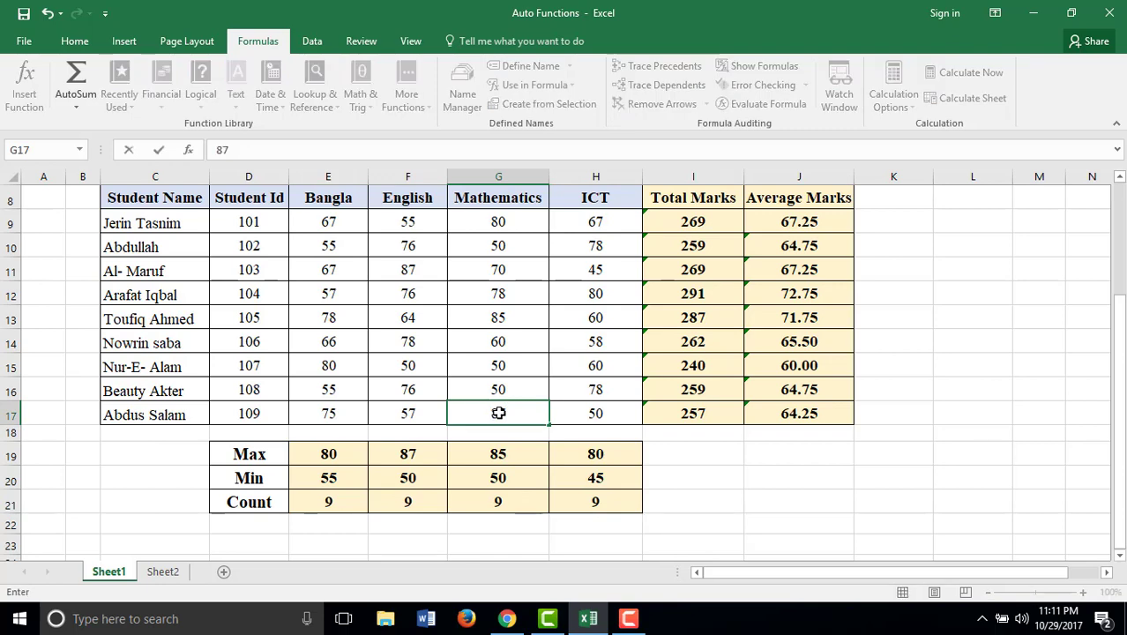
{"action": "key", "text": "Return"}
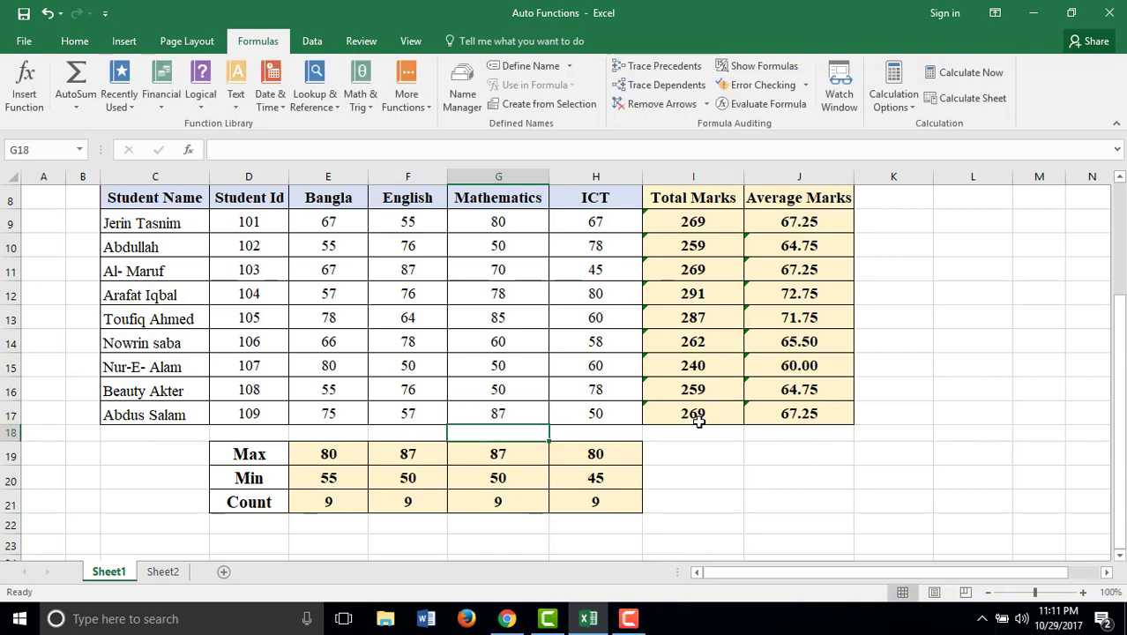